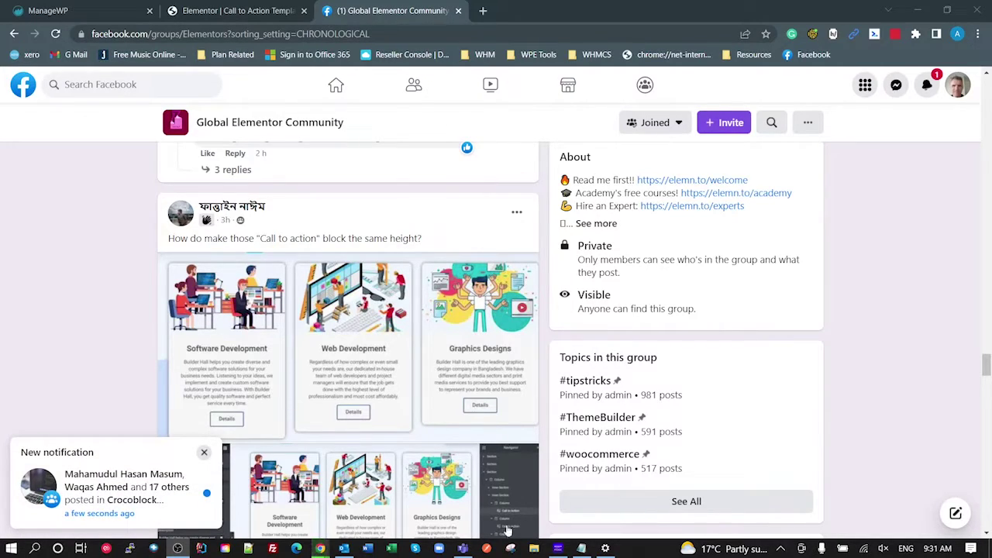
- Examine the Facebook question about equal-height Call to Action blocks and the uneven service cards on the Builder Hall website
{"action": "left_click", "coordinate": [205, 456]}
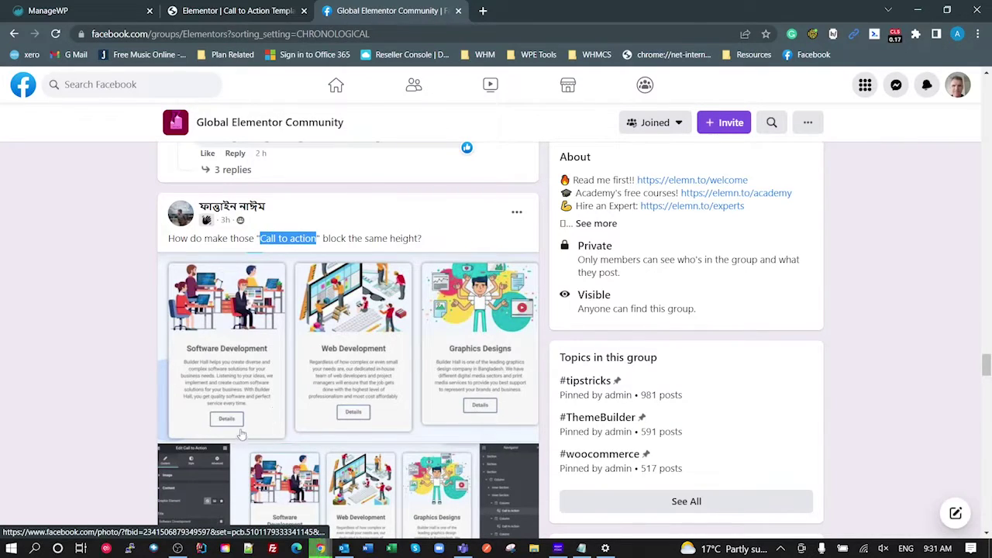
{"action": "scroll", "coordinate": [481, 411], "scroll_direction": "down", "scroll_amount": 1}
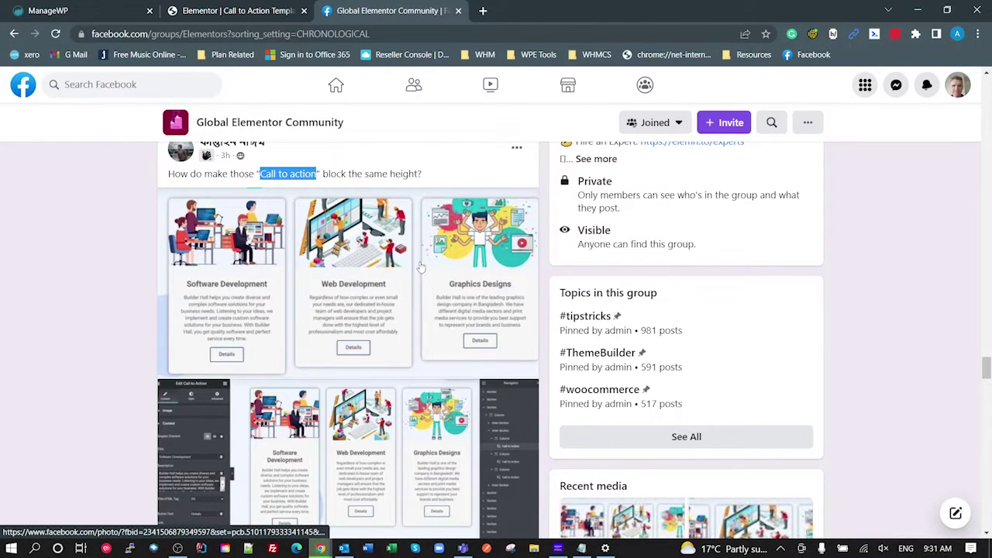
{"action": "left_click", "coordinate": [327, 551]}
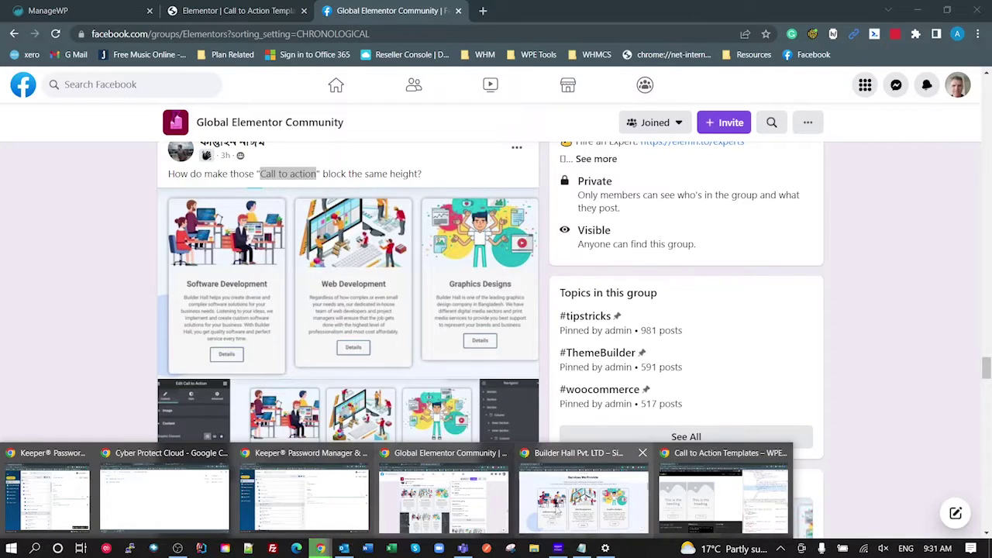
{"action": "left_click", "coordinate": [558, 509]}
{"action": "scroll", "coordinate": [562, 422], "scroll_direction": "down", "scroll_amount": 1}
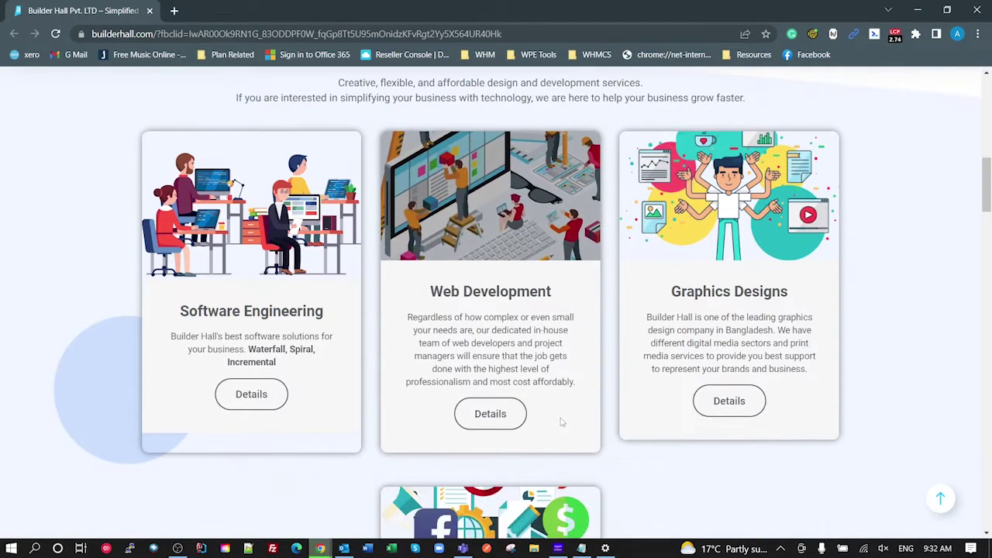
{"action": "scroll", "coordinate": [564, 435], "scroll_direction": "down", "scroll_amount": 1}
{"action": "scroll", "coordinate": [564, 435], "scroll_direction": "up", "scroll_amount": 1}
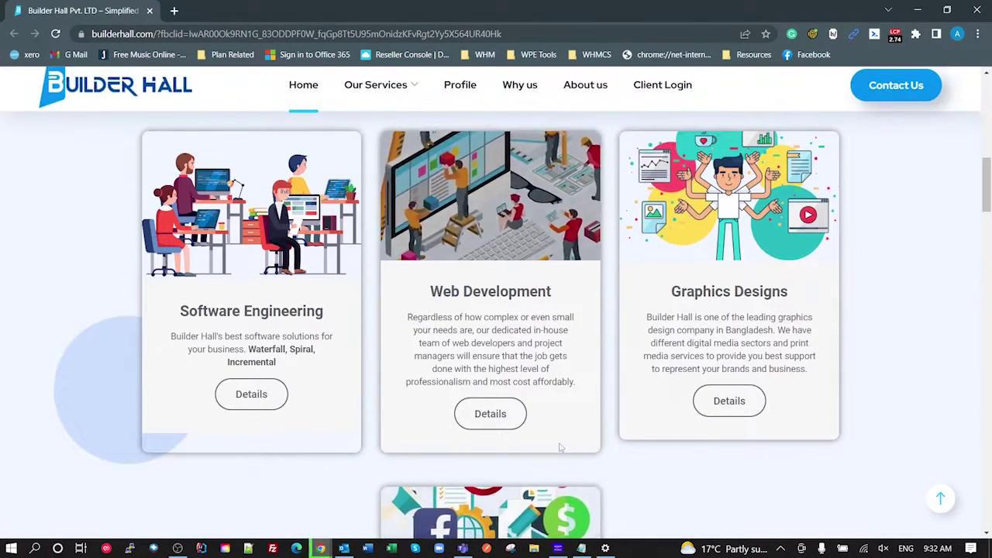
{"action": "scroll", "coordinate": [565, 435], "scroll_direction": "down", "scroll_amount": 1}
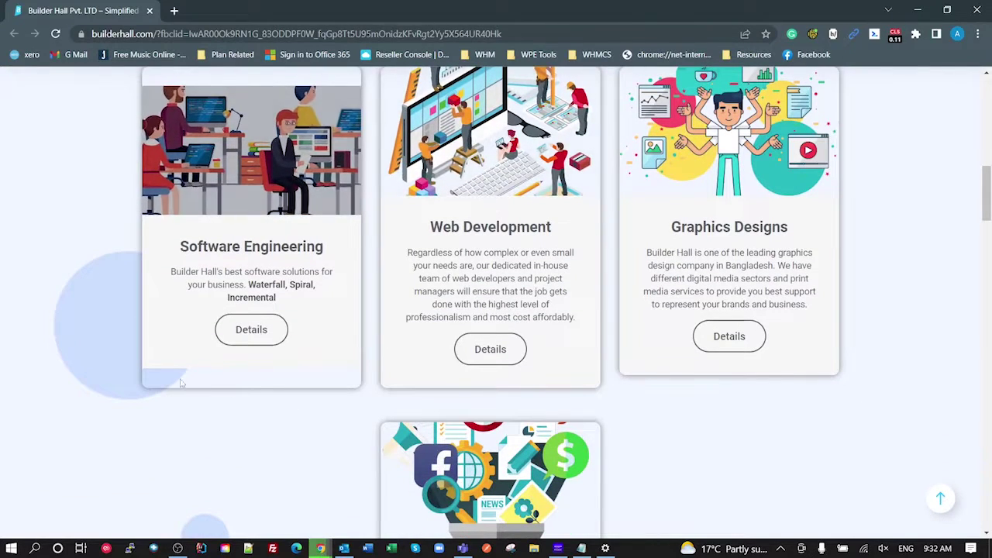
{"action": "scroll", "coordinate": [392, 207], "scroll_direction": "up", "scroll_amount": 1}
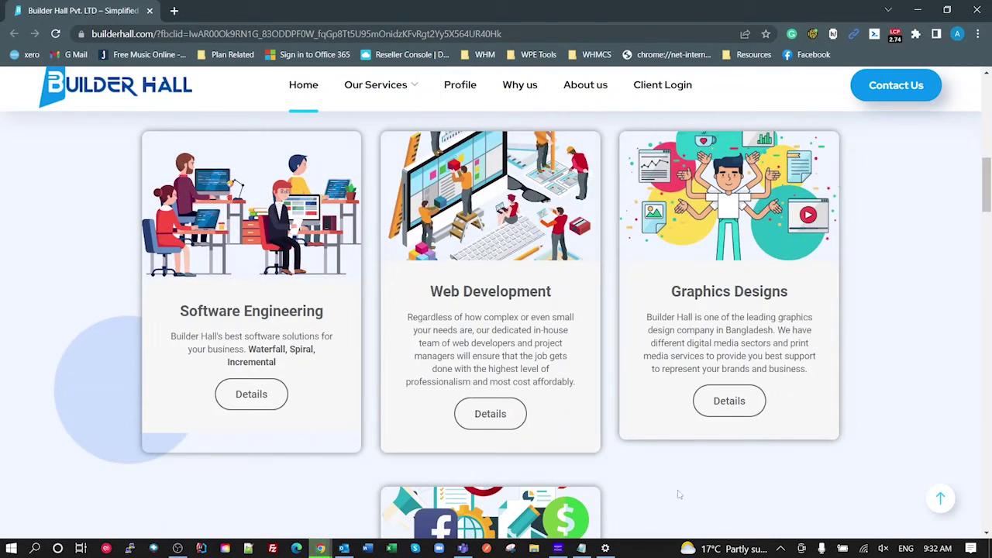
{"action": "scroll", "coordinate": [686, 500], "scroll_direction": "down", "scroll_amount": 5}
{"action": "scroll", "coordinate": [690, 506], "scroll_direction": "up", "scroll_amount": 5}
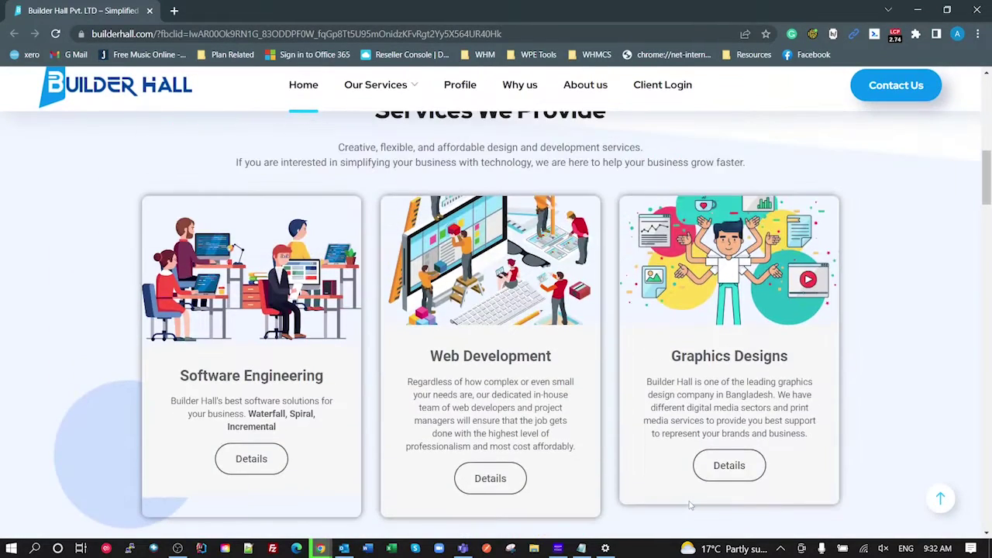
{"action": "scroll", "coordinate": [690, 506], "scroll_direction": "down", "scroll_amount": 1}
- Switch to the Elementor editor for the Call to Action Templates page and narrow its editing panel to widen the page preview
{"action": "key", "text": "alt+Tab"}
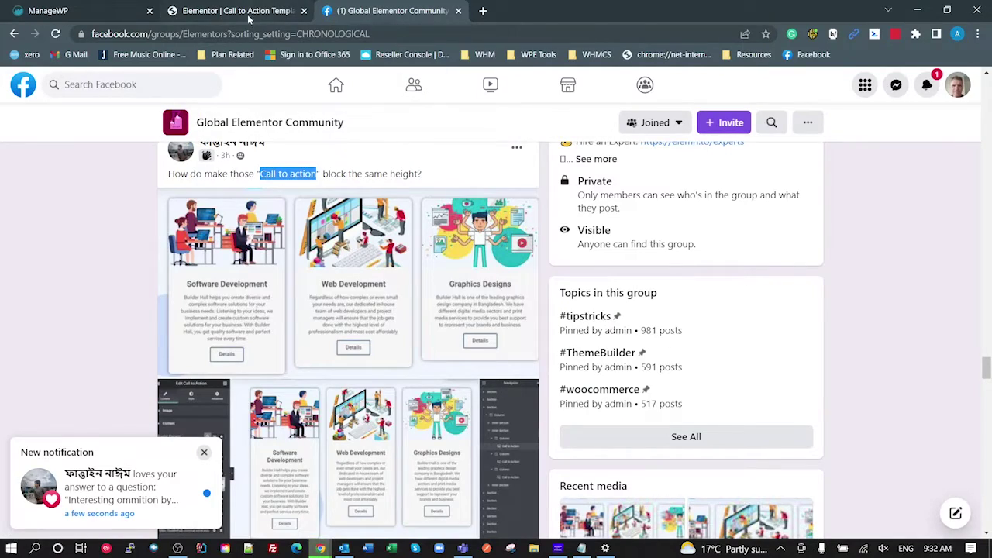
{"action": "left_click", "coordinate": [237, 11]}
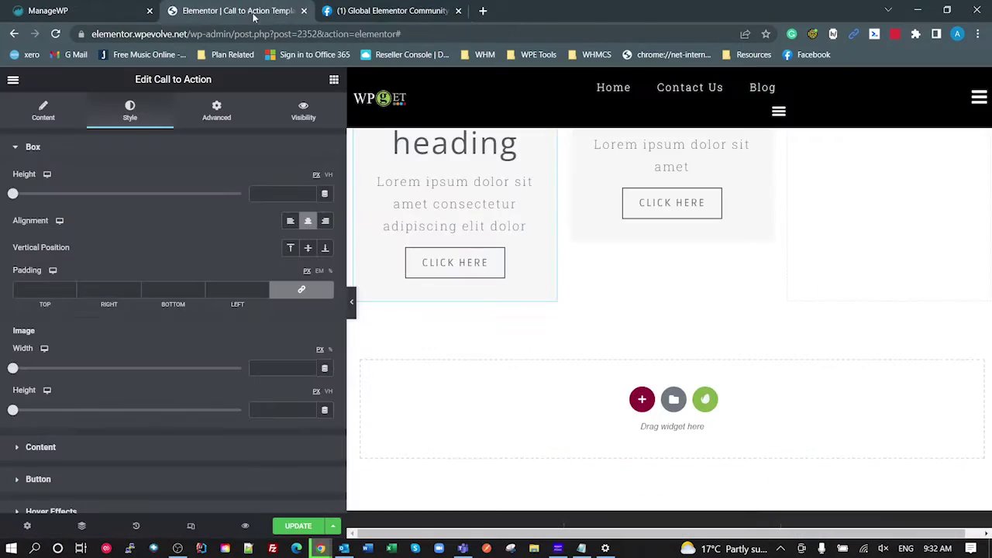
{"action": "scroll", "coordinate": [693, 337], "scroll_direction": "up", "scroll_amount": 3}
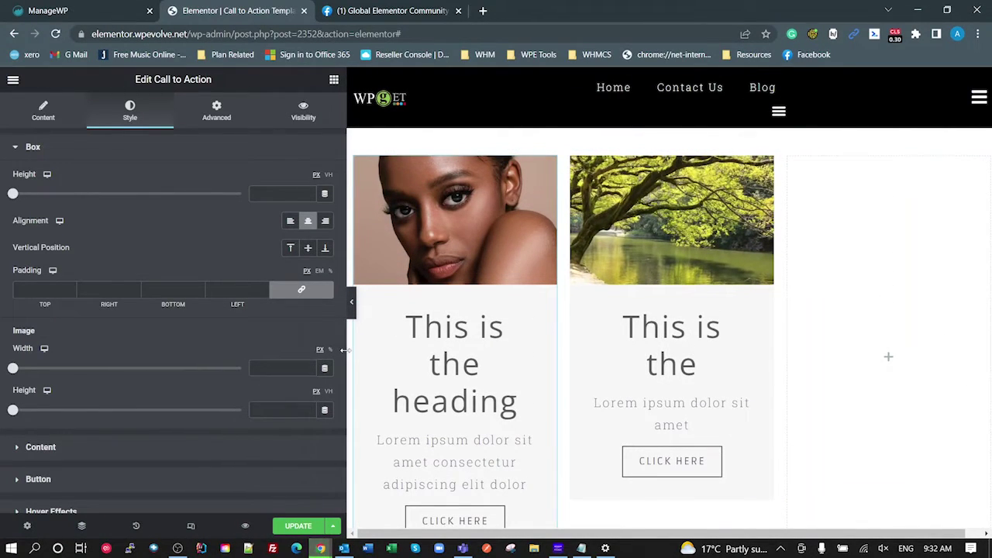
{"action": "left_click_drag", "start_coordinate": [342, 383], "coordinate": [289, 352]}
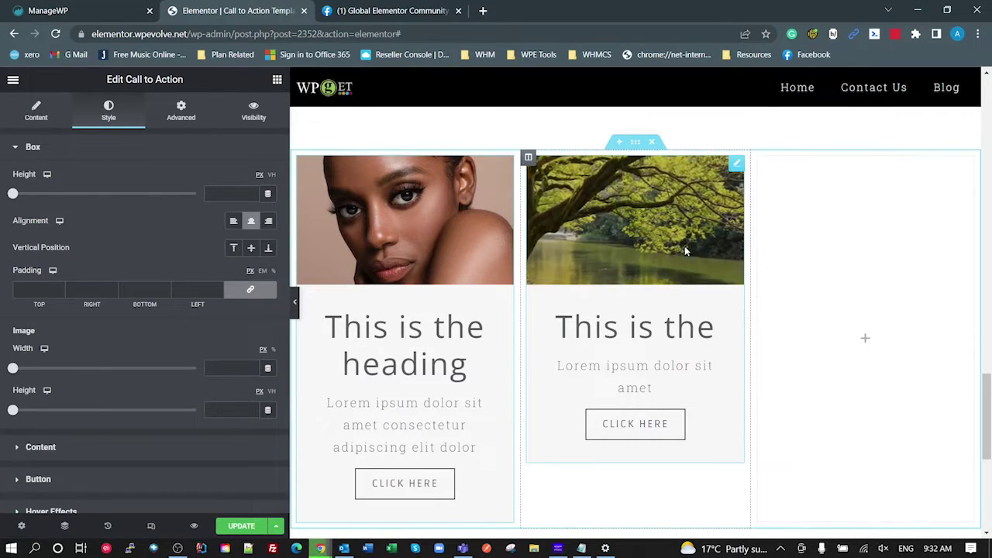
- Duplicate the middle Call to Action widget and move the copy into the empty third column
{"action": "right_click", "coordinate": [629, 211]}
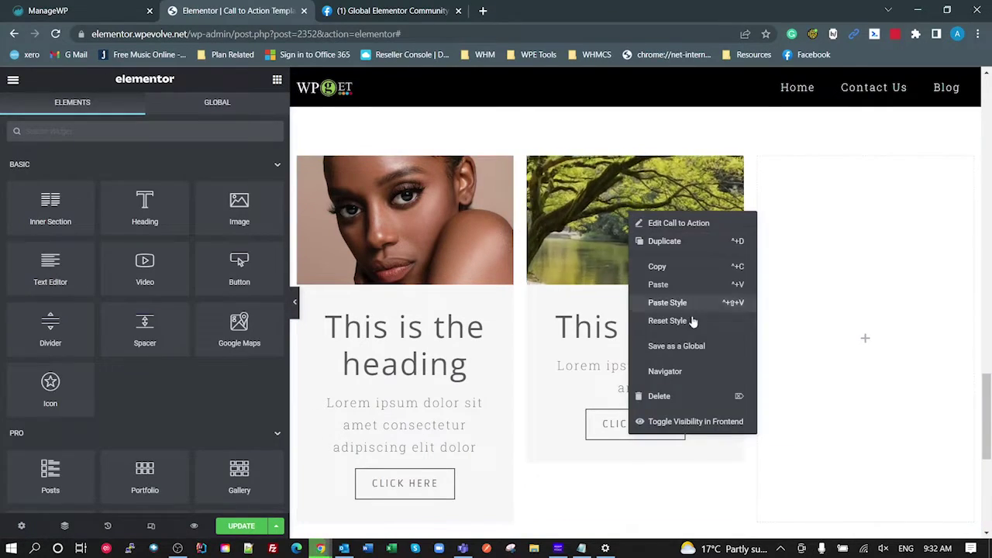
{"action": "left_click", "coordinate": [666, 242]}
{"action": "left_click_drag", "start_coordinate": [745, 484], "coordinate": [853, 268]}
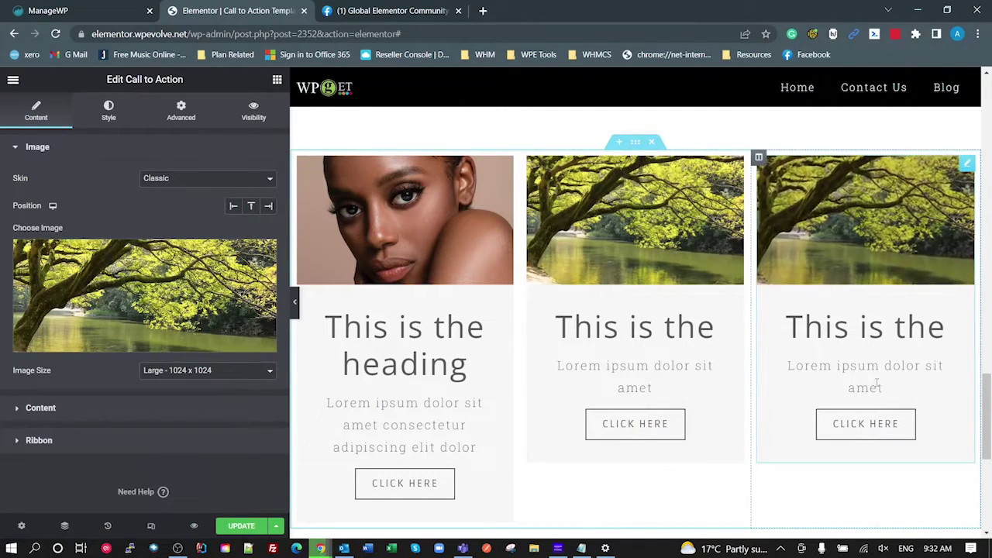
- Lengthen the third card's description by adding its text "Lorem ipsum dolor sit amet" two more times
{"action": "left_click_drag", "start_coordinate": [884, 389], "coordinate": [780, 369]}
{"action": "key", "text": "ctrl+c"}
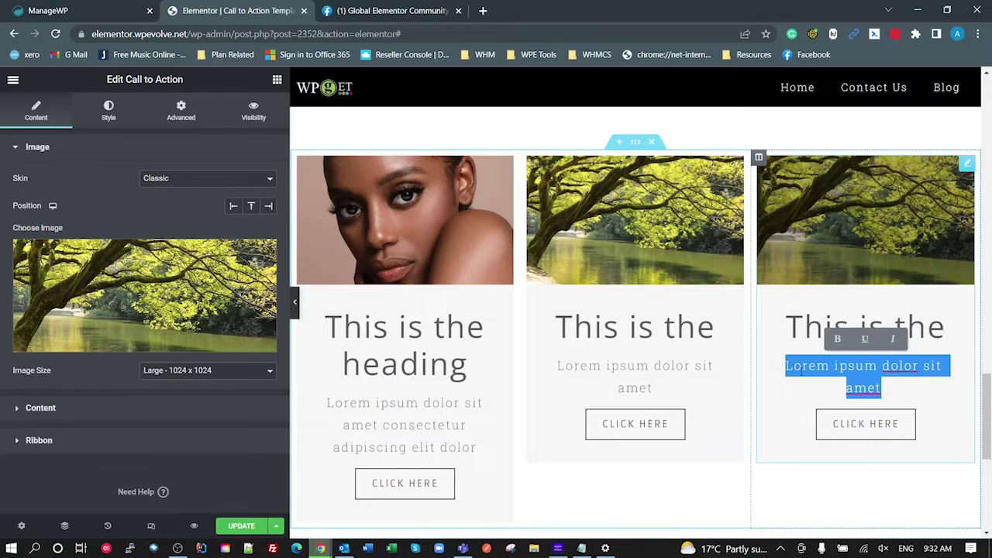
{"action": "left_click", "coordinate": [886, 389]}
{"action": "key", "text": "ctrl+v"}
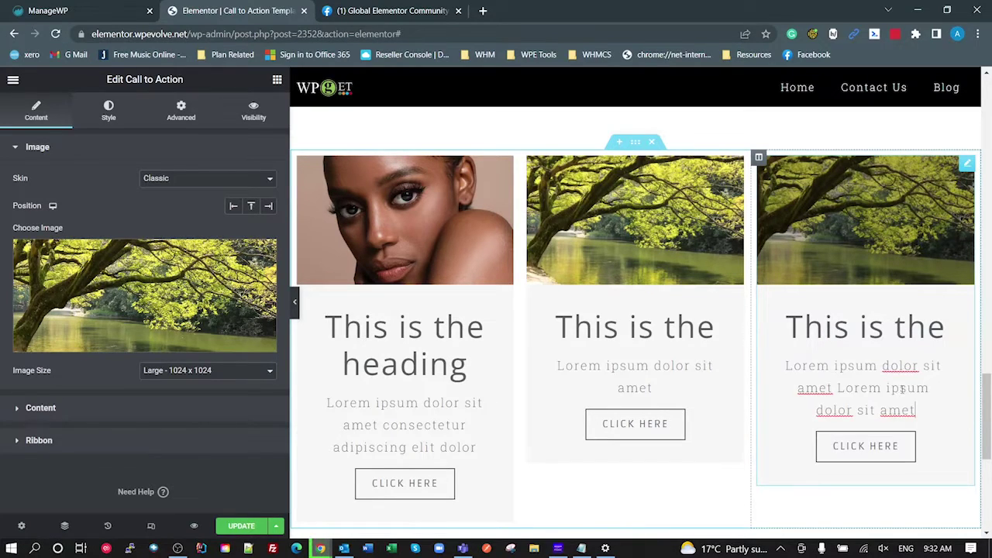
{"action": "key", "text": "ctrl+v"}
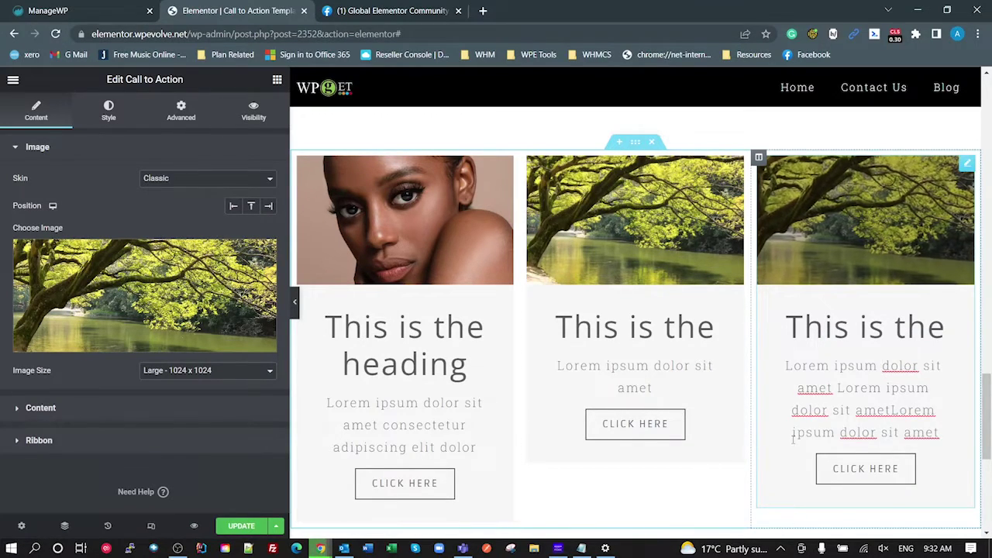
{"action": "scroll", "coordinate": [569, 414], "scroll_direction": "down", "scroll_amount": 1}
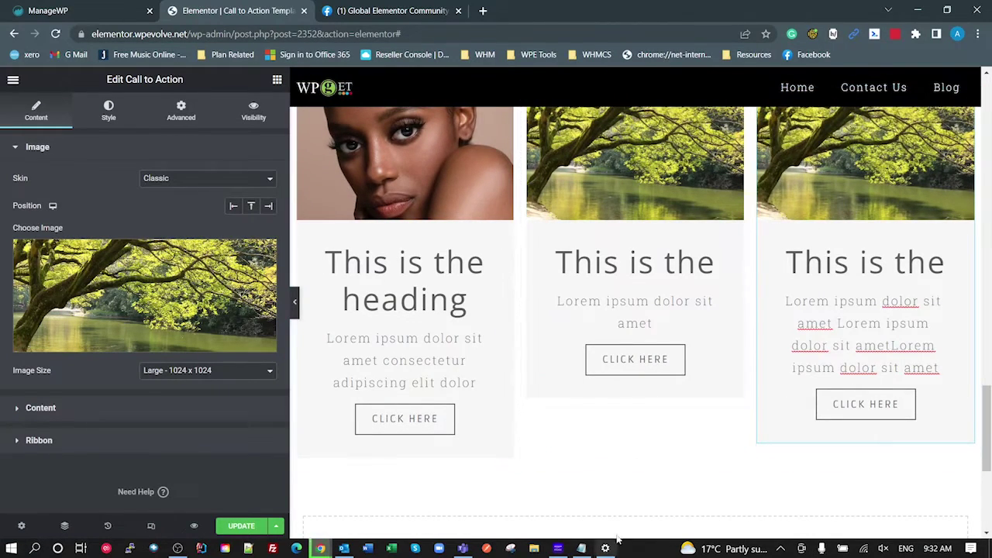
- Add a default box shadow to the first Call to Action card in its advanced border settings
{"action": "scroll", "coordinate": [408, 219], "scroll_direction": "up", "scroll_amount": 2}
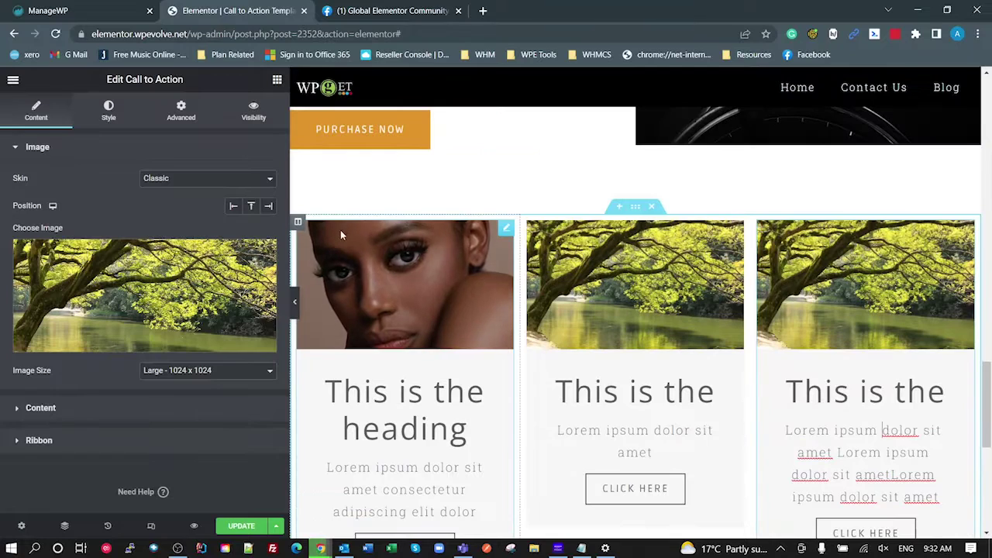
{"action": "left_click", "coordinate": [108, 111]}
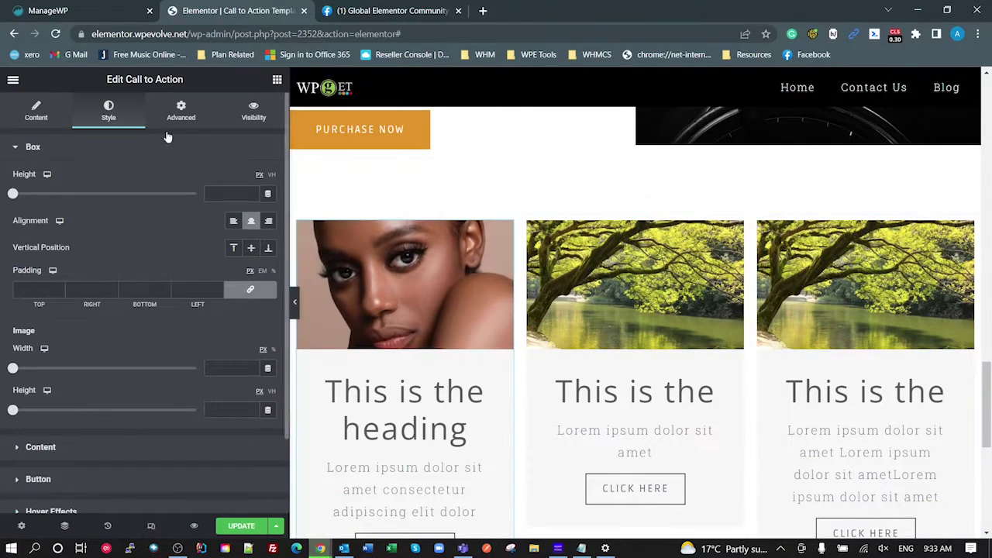
{"action": "left_click", "coordinate": [184, 111]}
{"action": "scroll", "coordinate": [144, 473], "scroll_direction": "down", "scroll_amount": 2}
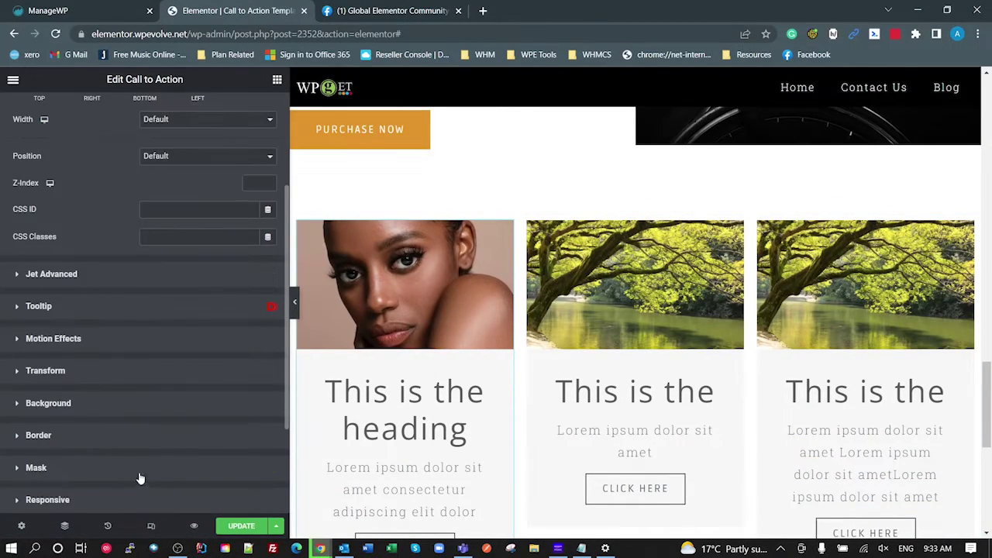
{"action": "left_click", "coordinate": [71, 438]}
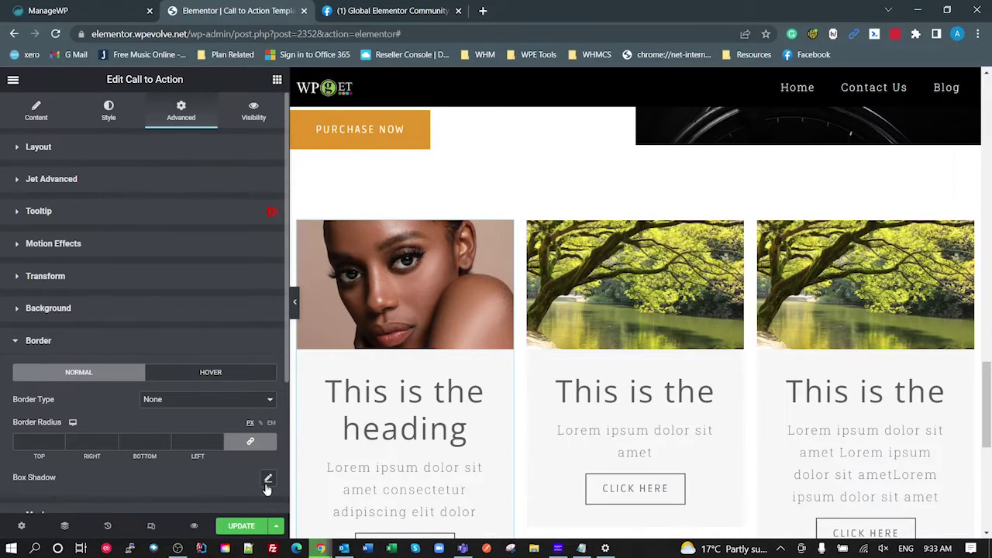
{"action": "left_click", "coordinate": [268, 480]}
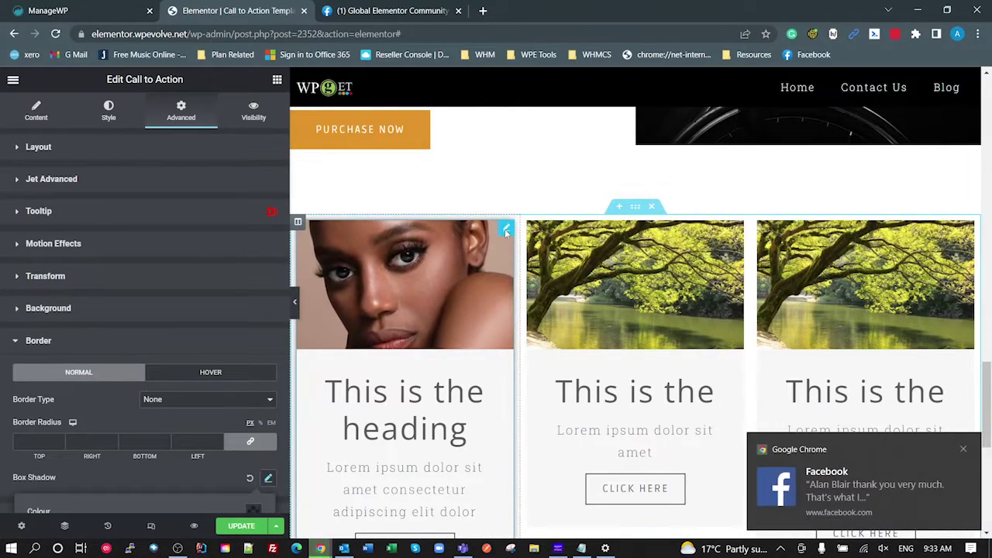
- Copy the first Call to Action card and paste its style onto the second and third cards
{"action": "right_click", "coordinate": [504, 231]}
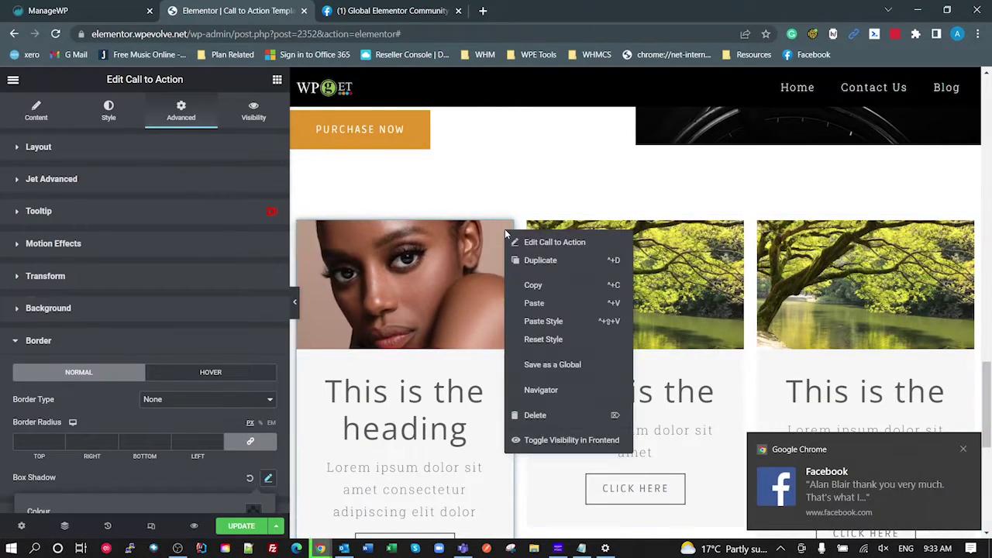
{"action": "left_click", "coordinate": [563, 284]}
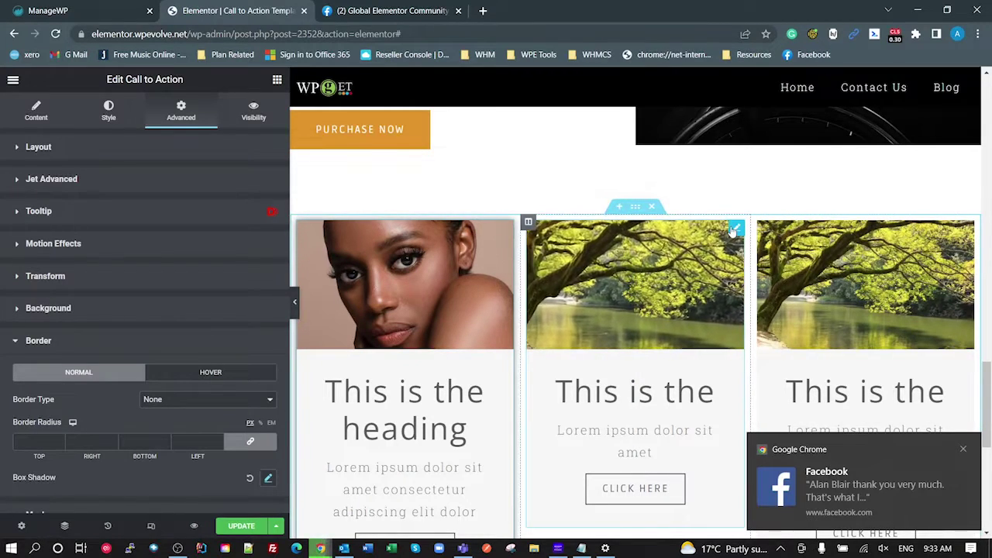
{"action": "right_click", "coordinate": [732, 230]}
{"action": "left_click", "coordinate": [770, 318]}
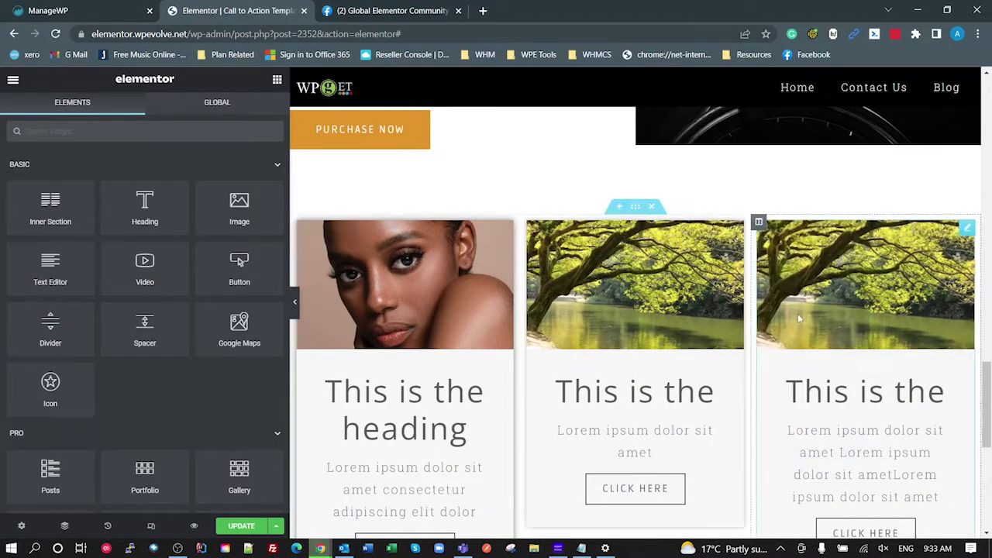
{"action": "right_click", "coordinate": [973, 232]}
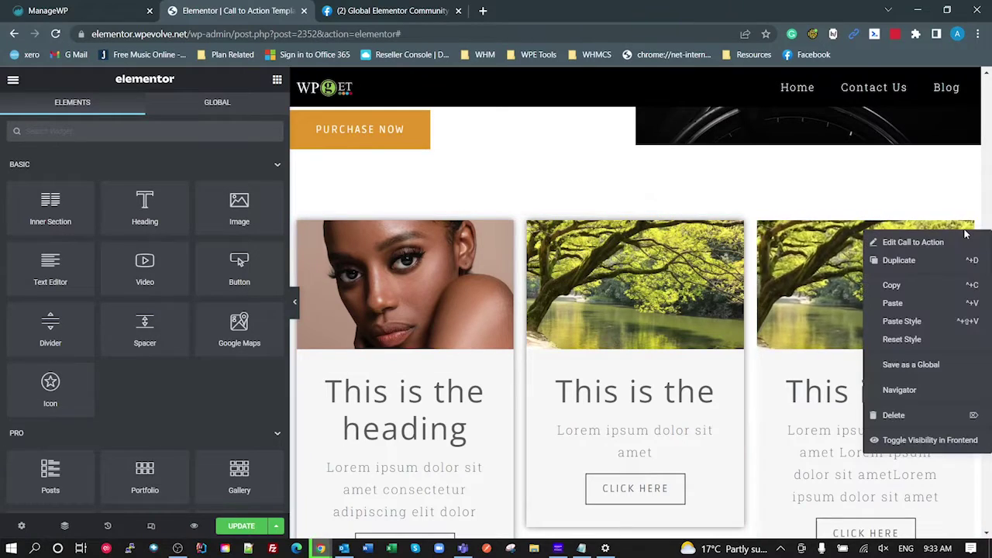
{"action": "left_click", "coordinate": [920, 322]}
- Update the page and compare the three cards' heights on the live page in a new tab, returning to the Elementor editor
{"action": "scroll", "coordinate": [700, 434], "scroll_direction": "down", "scroll_amount": 2}
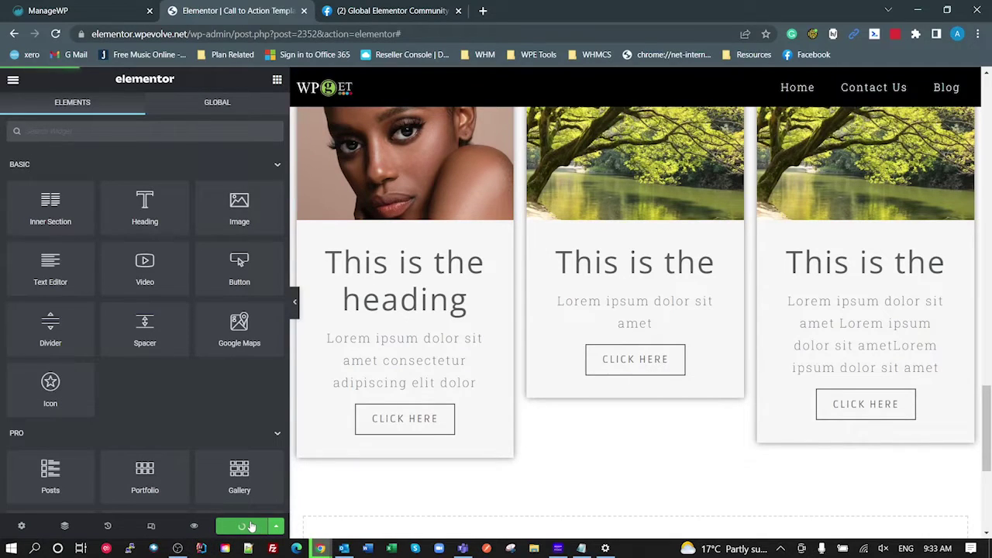
{"action": "left_click", "coordinate": [16, 83]}
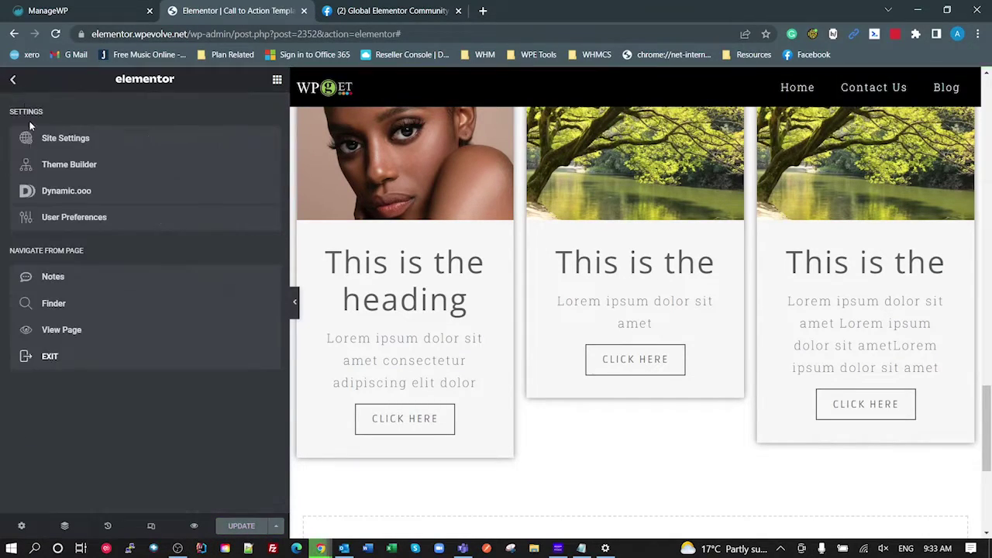
{"action": "right_click", "coordinate": [62, 333]}
{"action": "left_click", "coordinate": [120, 342]}
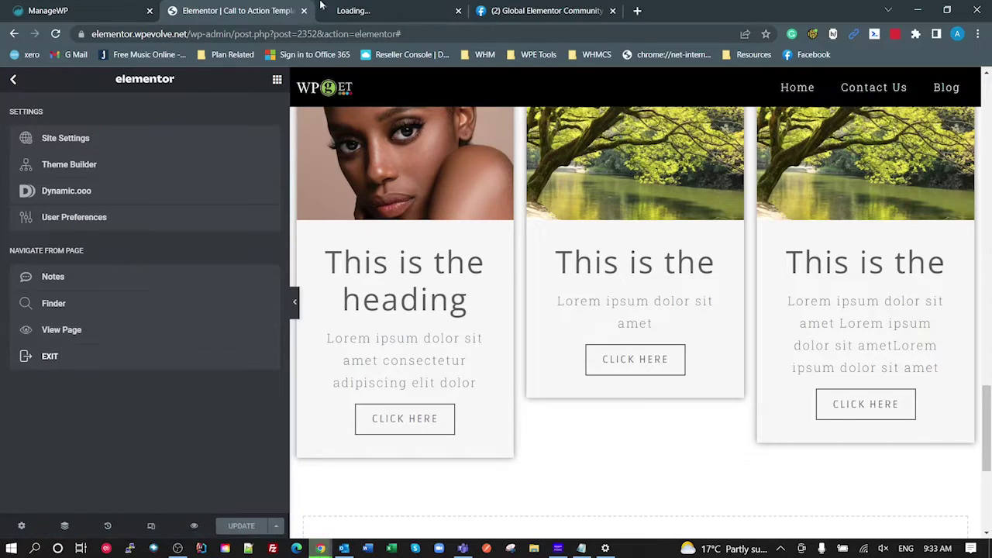
{"action": "left_click", "coordinate": [380, 12]}
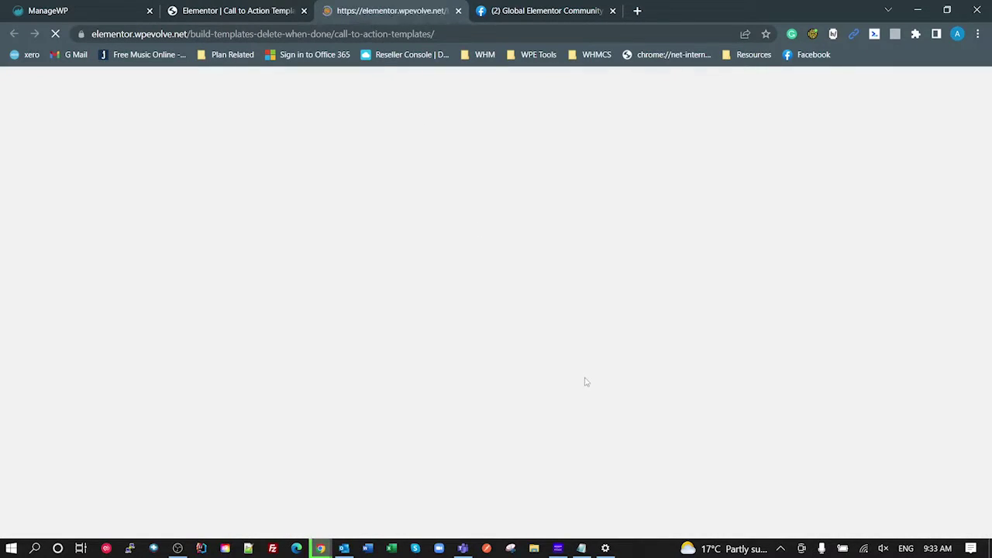
{"action": "scroll", "coordinate": [551, 364], "scroll_direction": "down", "scroll_amount": 15}
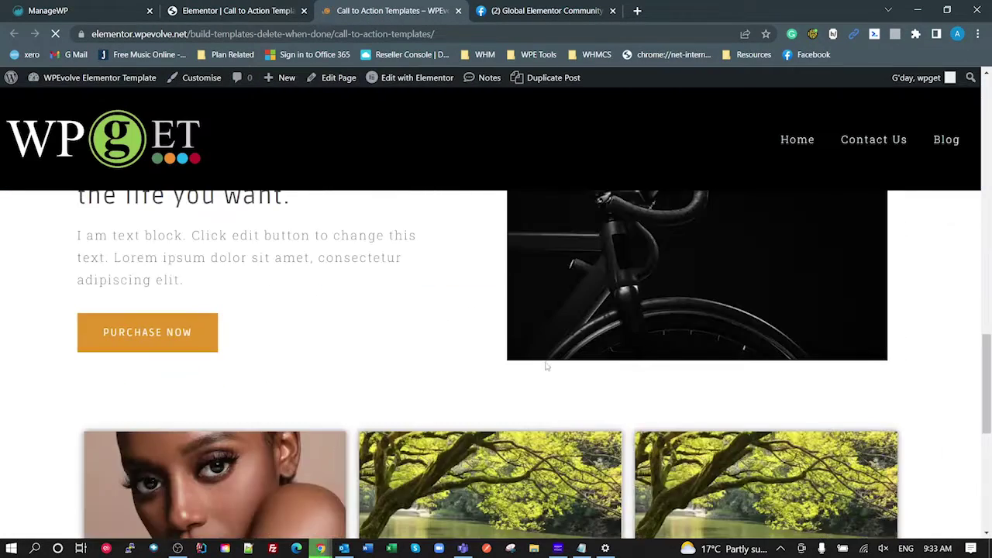
{"action": "scroll", "coordinate": [552, 373], "scroll_direction": "down", "scroll_amount": 1}
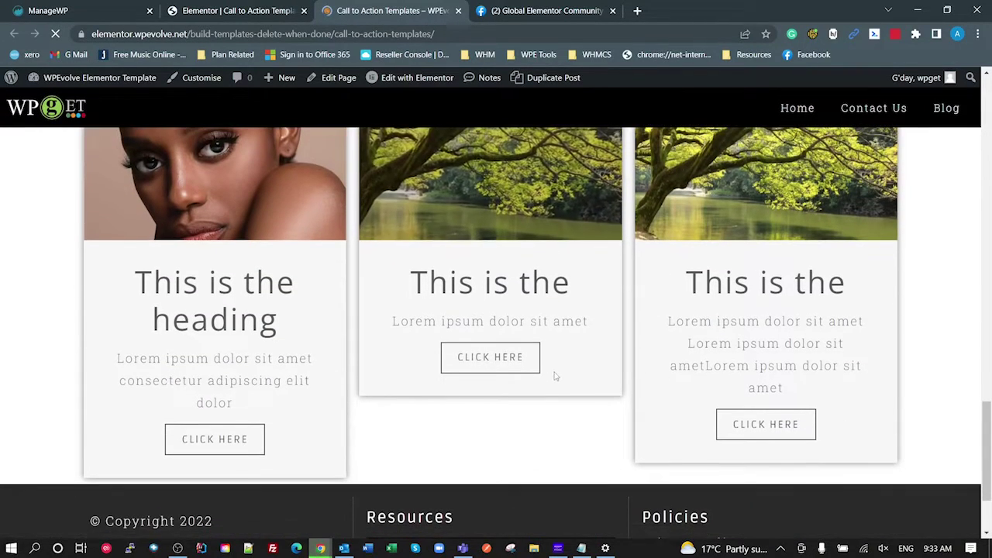
{"action": "scroll", "coordinate": [558, 376], "scroll_direction": "up", "scroll_amount": 1}
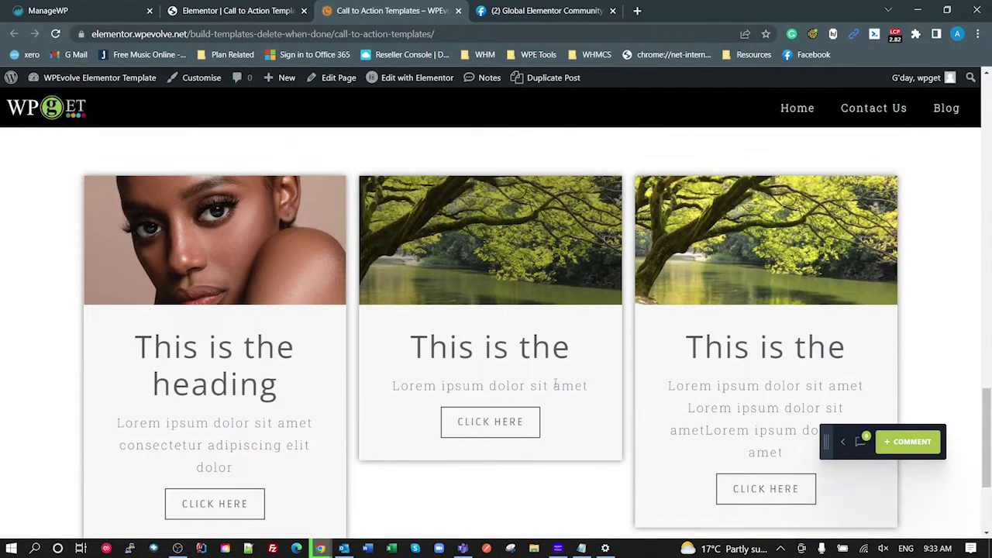
{"action": "left_click", "coordinate": [213, 11]}
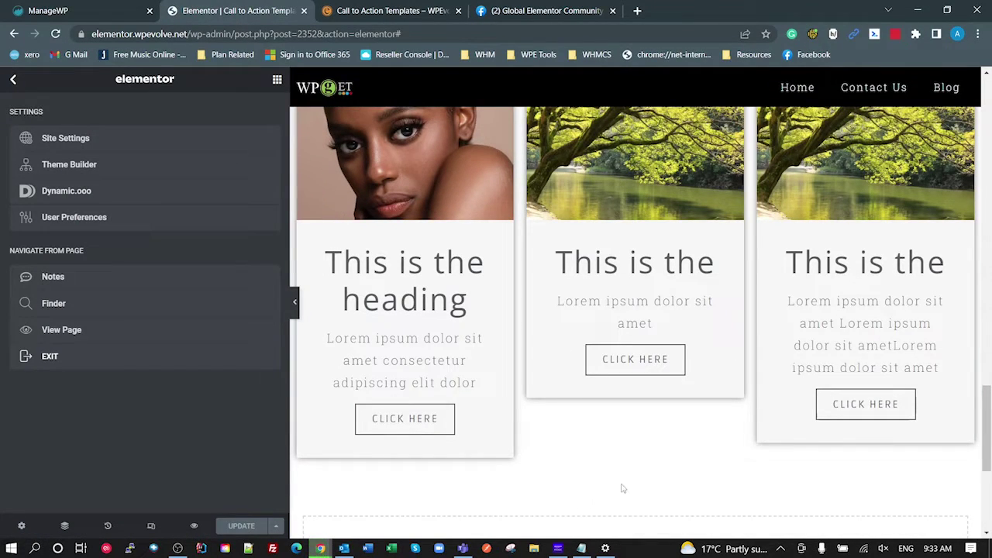
- Add custom CSS to the three-card section with 100% height for the Call to Action widgets, column flex direction and automatic top margin on the buttons
{"action": "scroll", "coordinate": [764, 408], "scroll_direction": "up", "scroll_amount": 2}
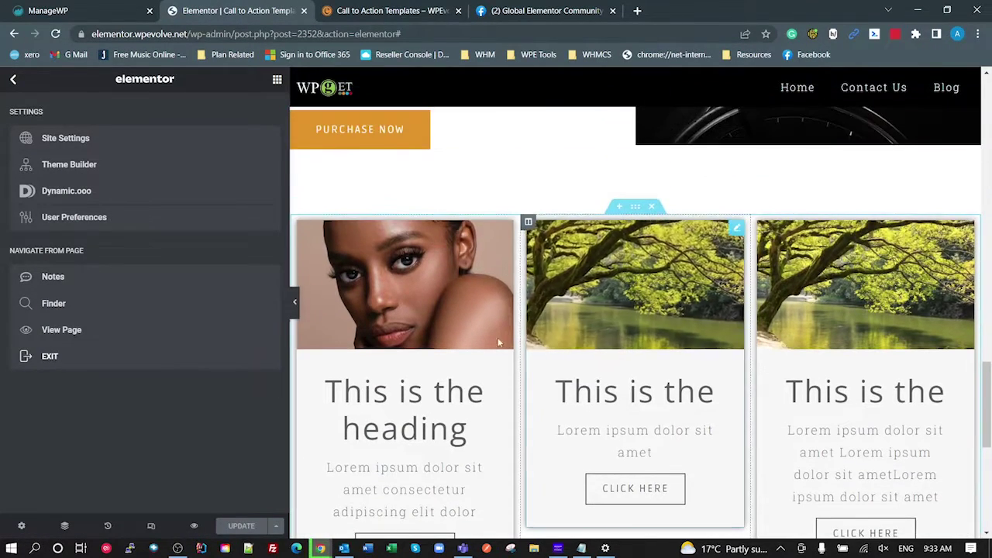
{"action": "left_click", "coordinate": [308, 243]}
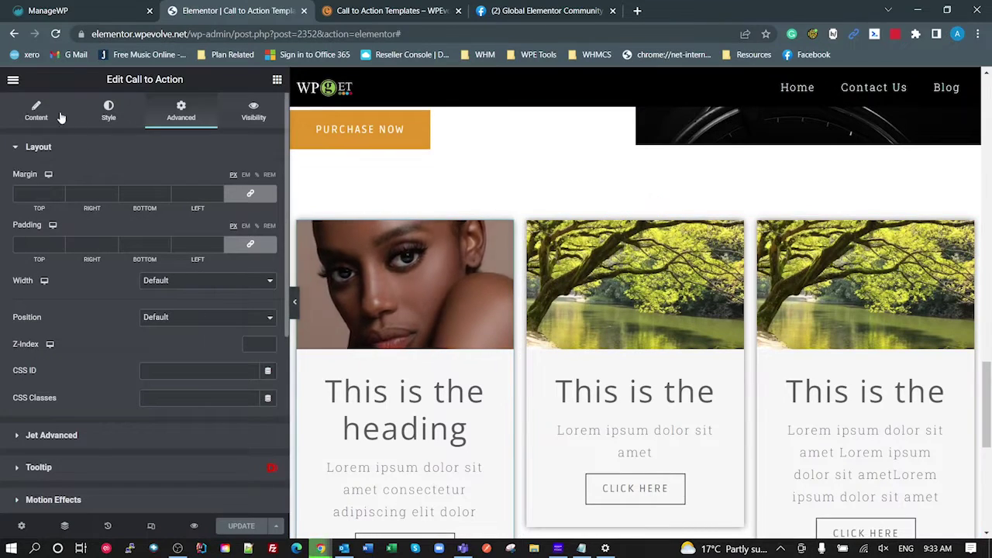
{"action": "left_click", "coordinate": [35, 110]}
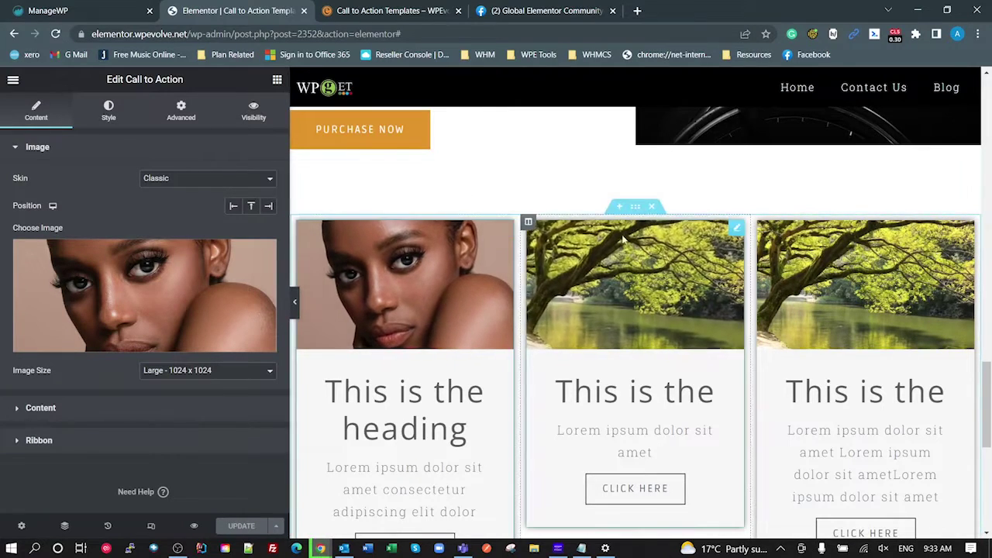
{"action": "left_click", "coordinate": [636, 208]}
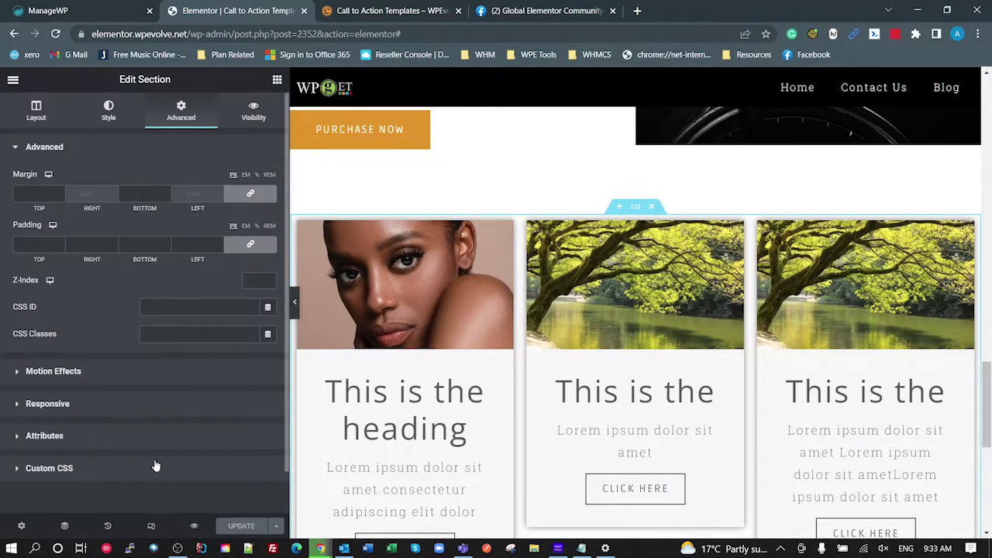
{"action": "left_click", "coordinate": [135, 477]}
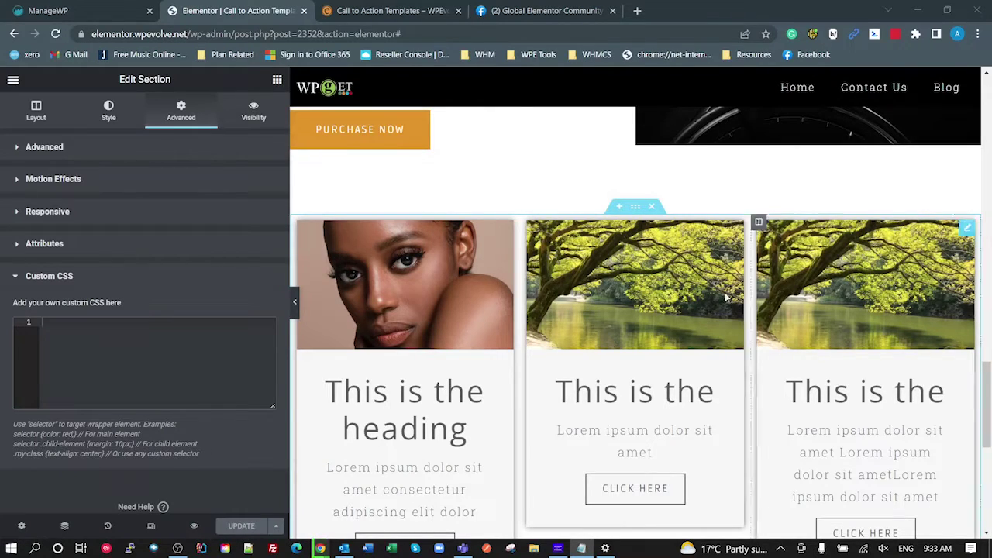
{"action": "key", "text": "ctrl+v"}
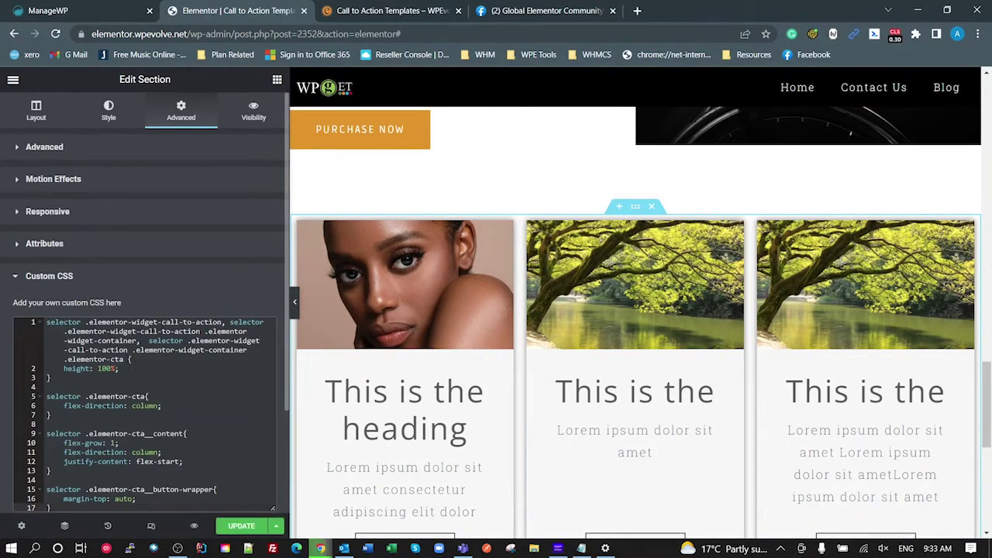
{"action": "scroll", "coordinate": [465, 310], "scroll_direction": "down", "scroll_amount": 1}
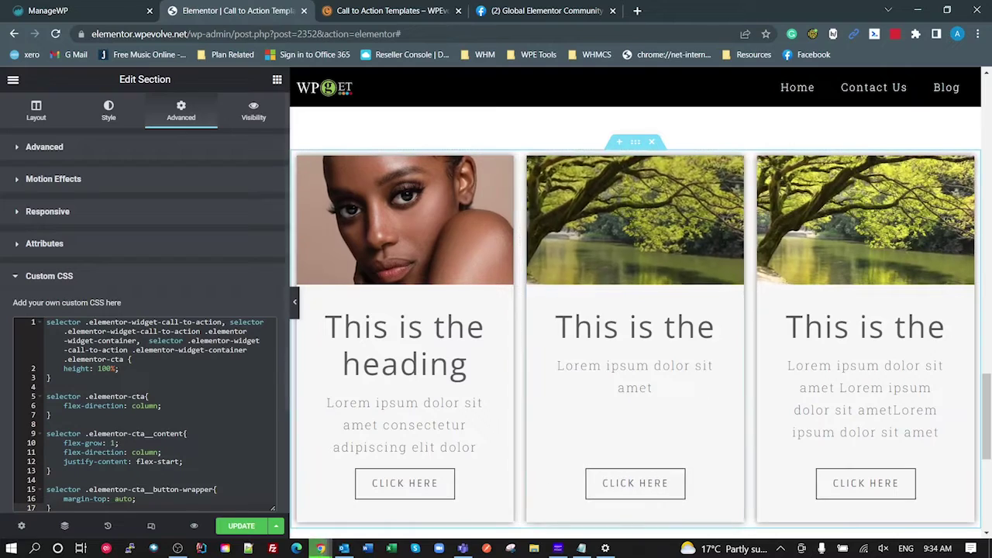
- Save the page and check the three cards' heights and button alignment on the live page
{"action": "key", "text": "ctrl+s"}
{"action": "left_click", "coordinate": [411, 12]}
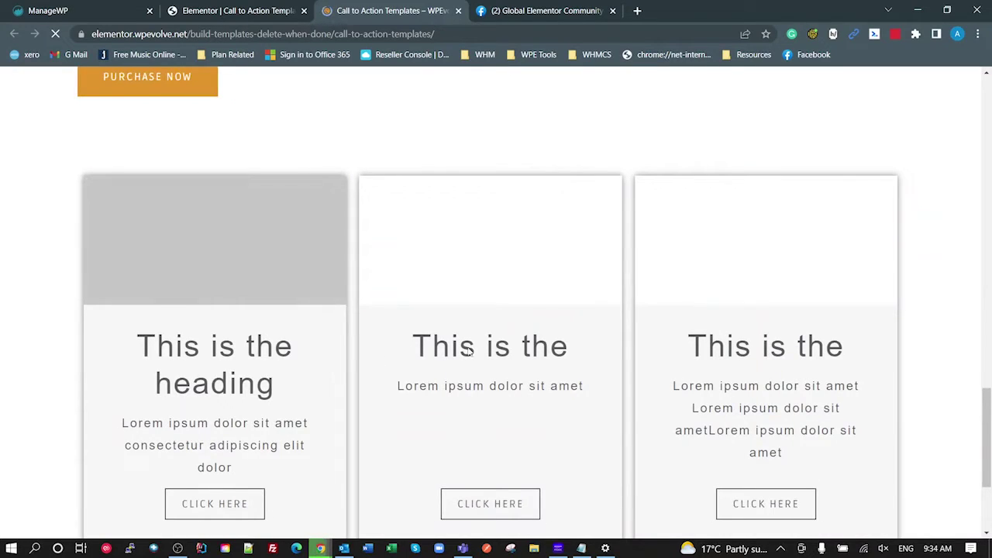
{"action": "scroll", "coordinate": [544, 350], "scroll_direction": "down", "scroll_amount": 1}
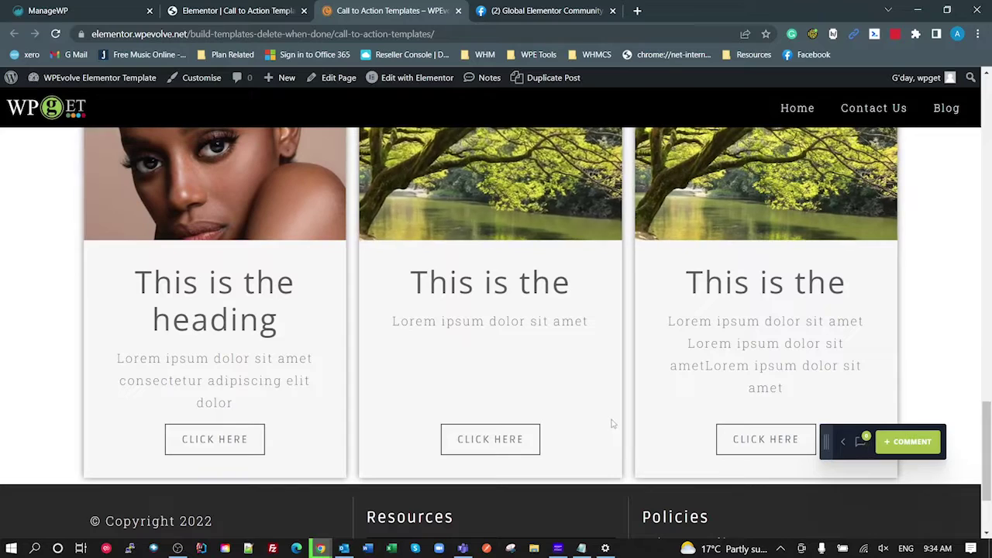
{"action": "scroll", "coordinate": [615, 427], "scroll_direction": "up", "scroll_amount": 1}
{"action": "scroll", "coordinate": [617, 428], "scroll_direction": "up", "scroll_amount": 1}
{"action": "scroll", "coordinate": [616, 429], "scroll_direction": "down", "scroll_amount": 2}
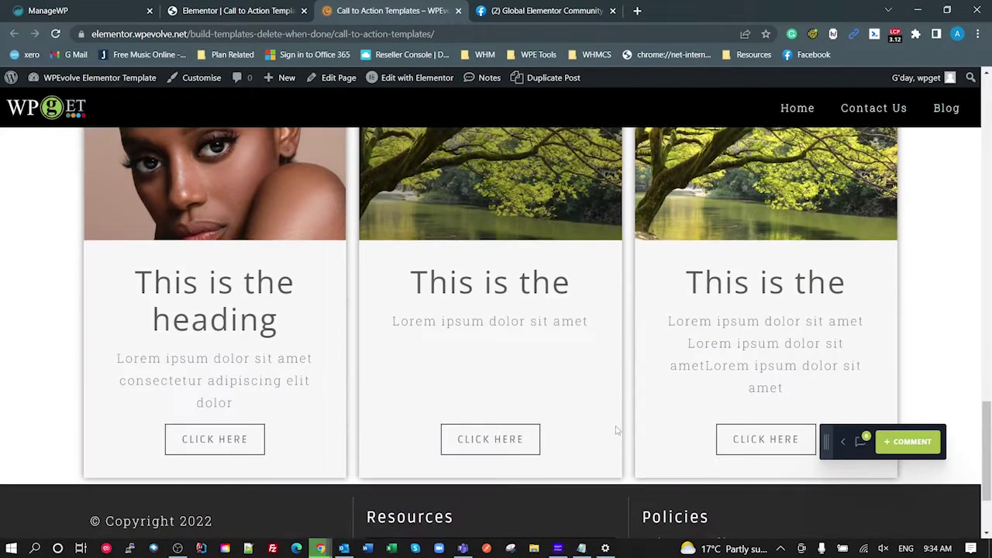
- Clear the custom CSS from the card section in Elementor, update the page and reload the live page
{"action": "key", "text": "ctrl+shift+Tab"}
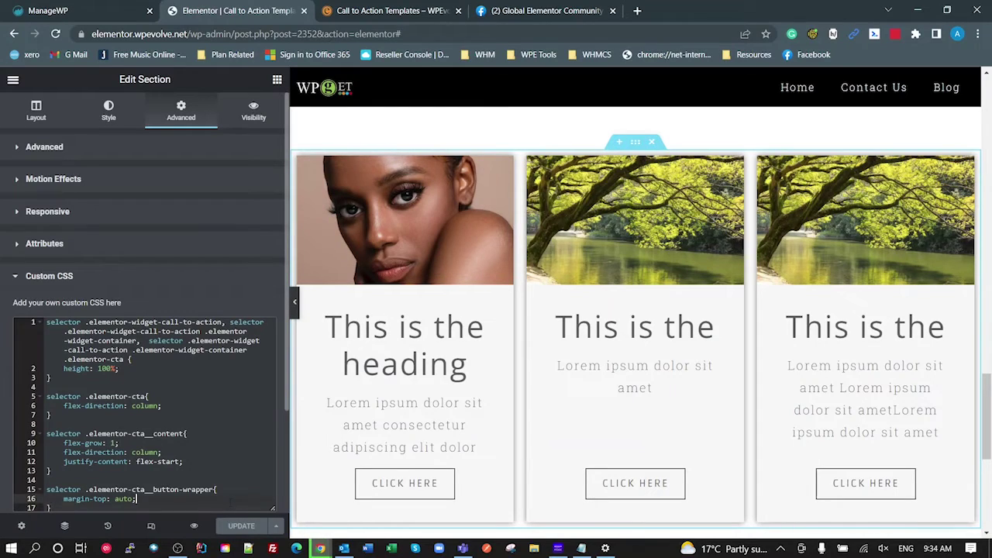
{"action": "key", "text": "ctrl+a"}
{"action": "key", "text": "BackSpace"}
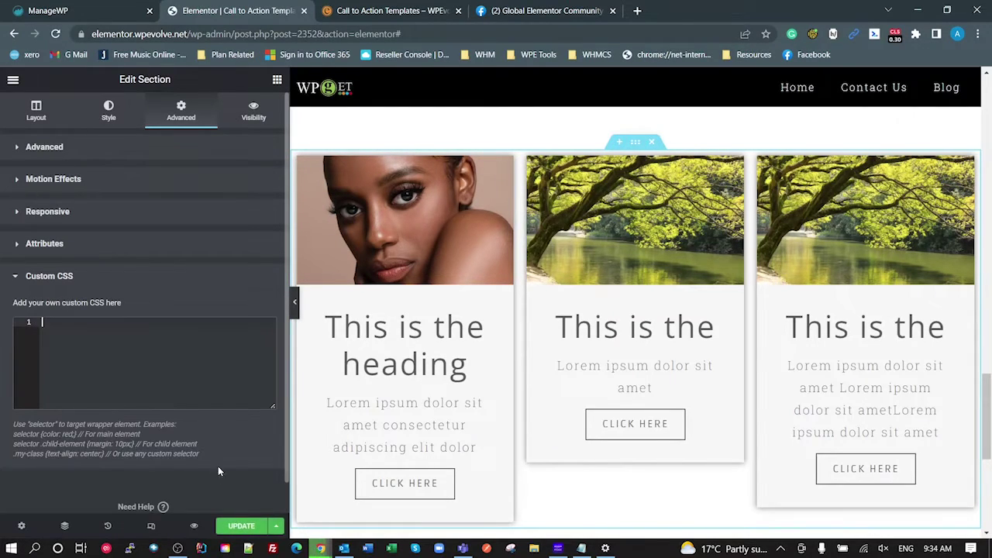
{"action": "left_click", "coordinate": [402, 13]}
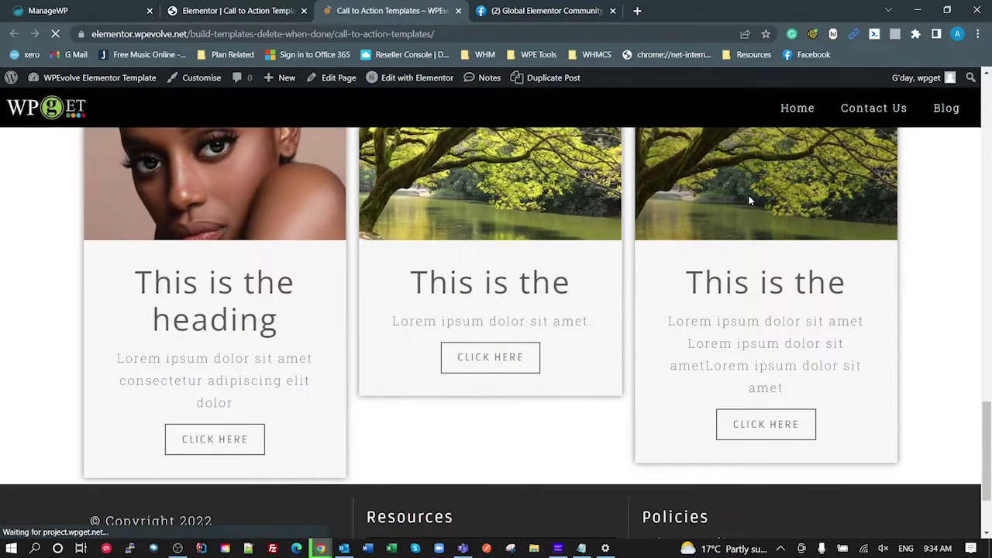
- Show the live page in full screen with the developer tools open, narrowed so the three cards have more room
{"action": "key", "text": "F11"}
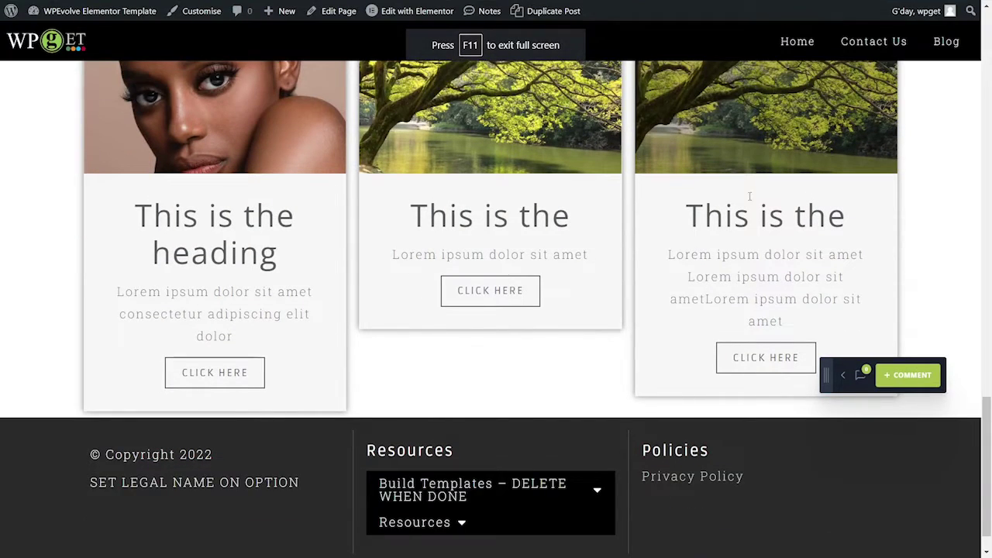
{"action": "key", "text": "F12"}
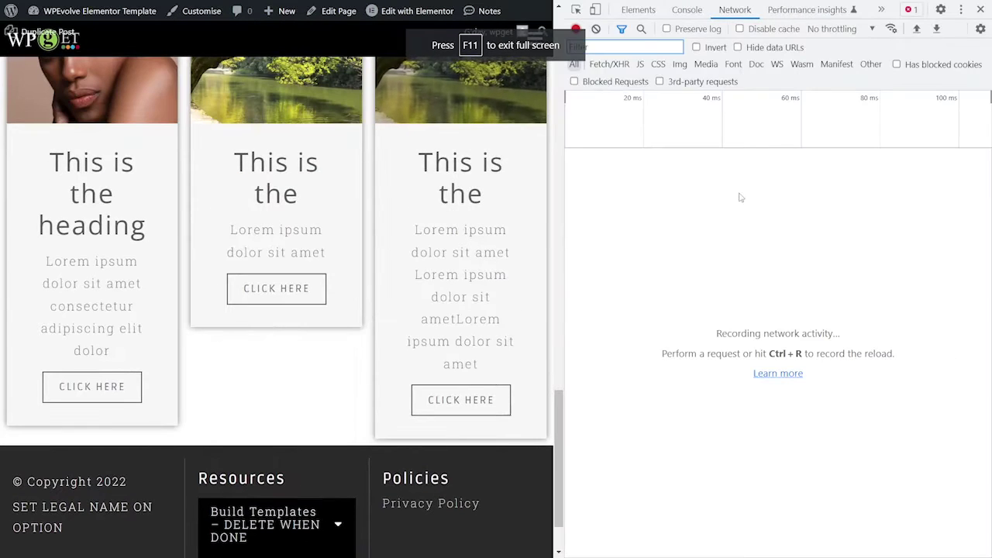
{"action": "left_click_drag", "start_coordinate": [561, 229], "coordinate": [678, 265]}
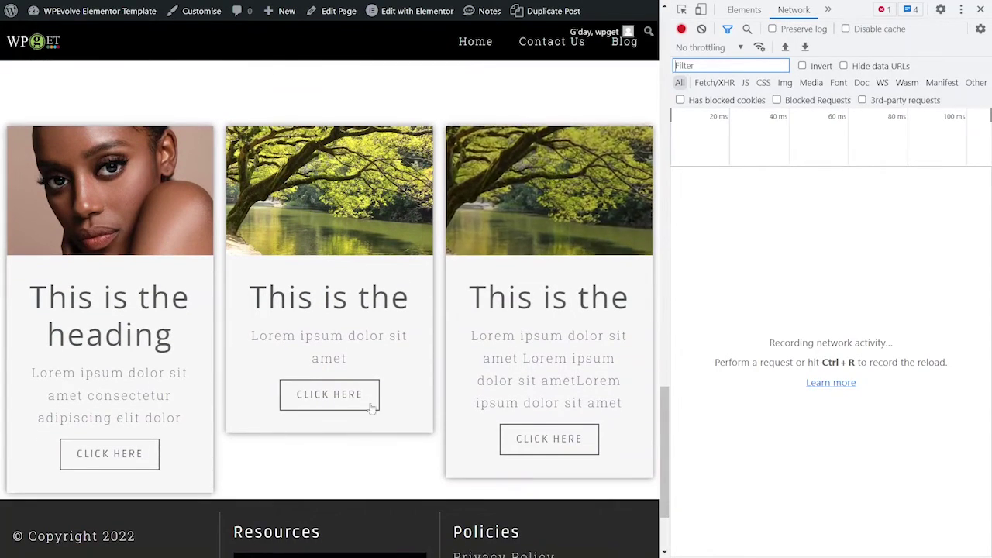
- Inspect the second card's content block and examine its parent elements from elementor-cta up to elementor-widget-wrap
{"action": "left_click", "coordinate": [682, 10]}
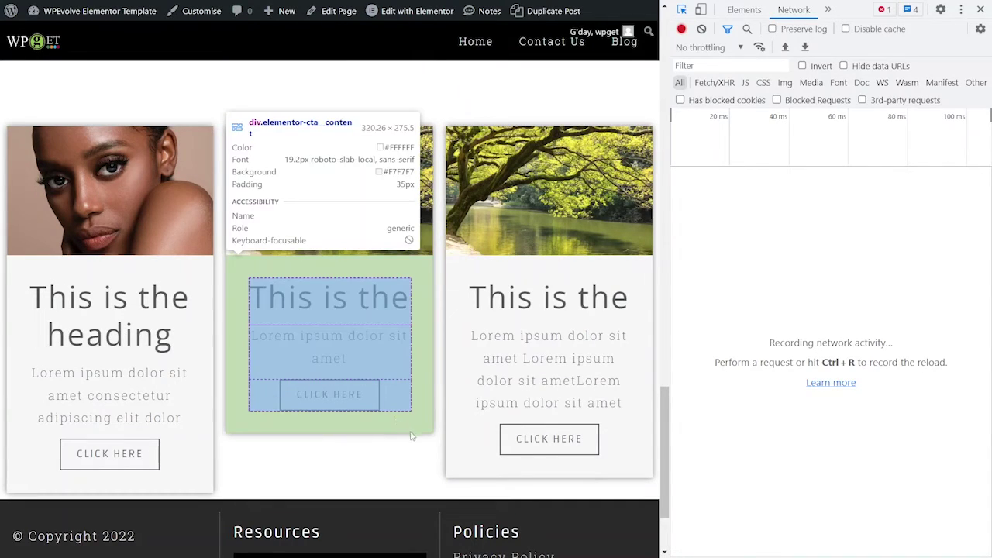
{"action": "left_click", "coordinate": [415, 430]}
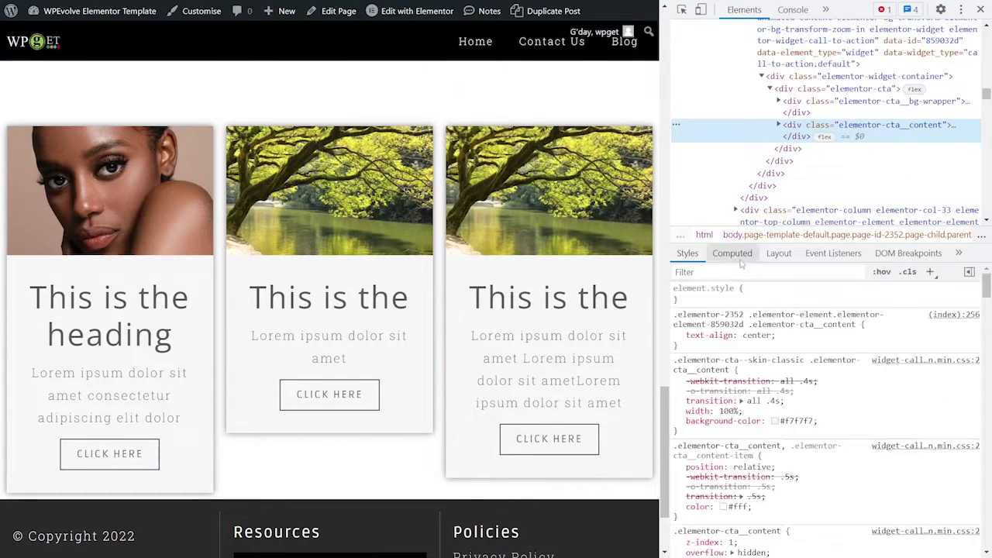
{"action": "scroll", "coordinate": [799, 194], "scroll_direction": "up", "scroll_amount": 3}
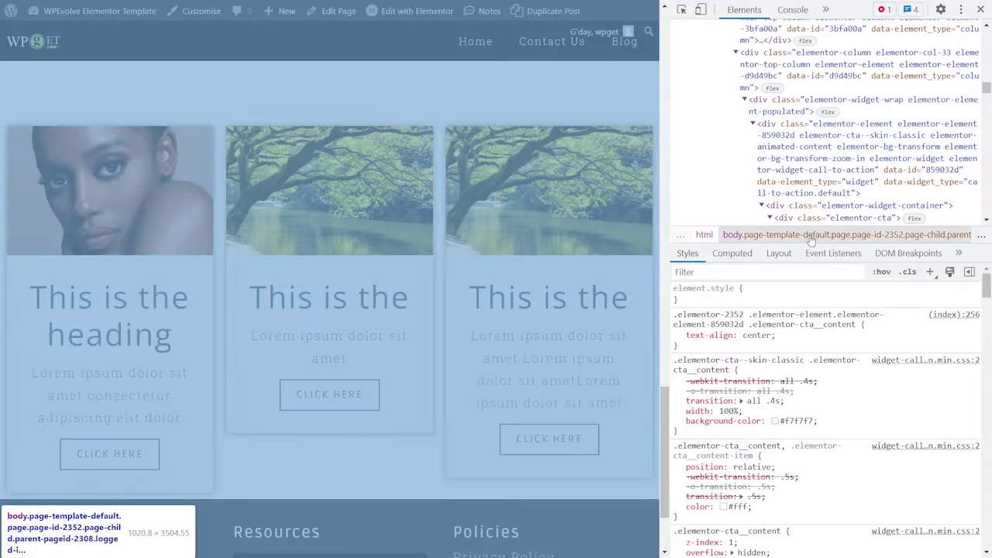
{"action": "scroll", "coordinate": [814, 186], "scroll_direction": "down", "scroll_amount": 2}
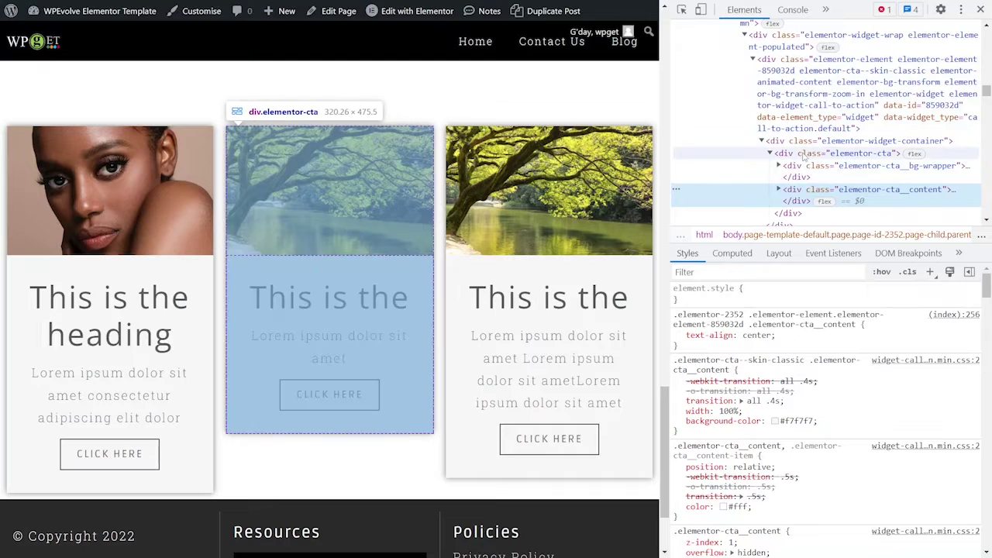
{"action": "left_click", "coordinate": [806, 154]}
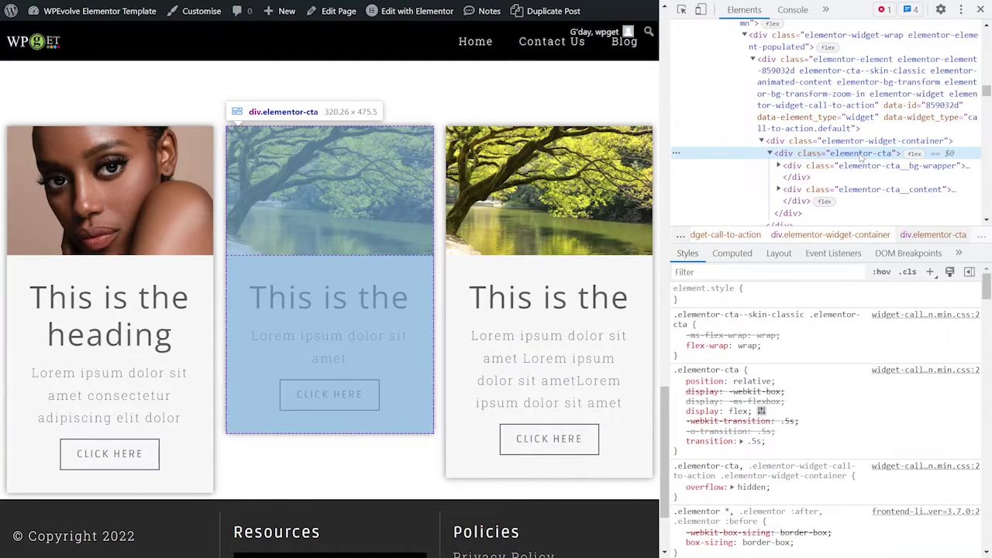
{"action": "left_click", "coordinate": [853, 142]}
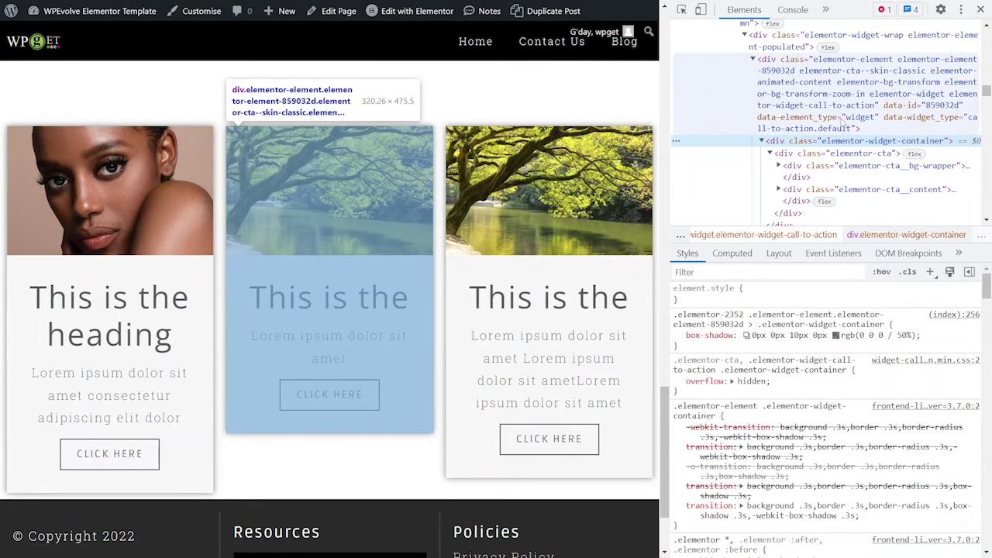
{"action": "left_click", "coordinate": [842, 122]}
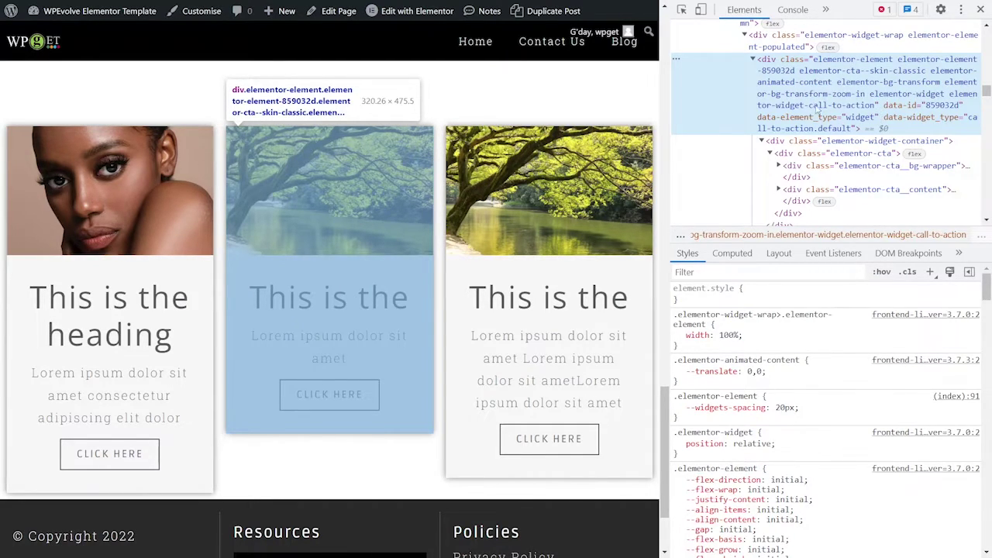
{"action": "left_click", "coordinate": [817, 41]}
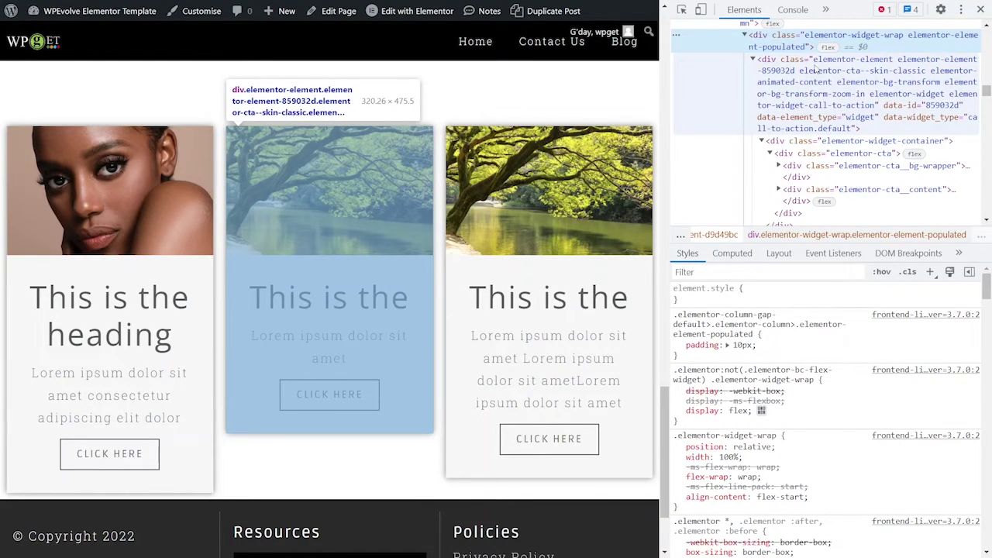
- Add an inline height of 100% to the second card's outer elementor-widget-call-to-action element
{"action": "left_click", "coordinate": [815, 70]}
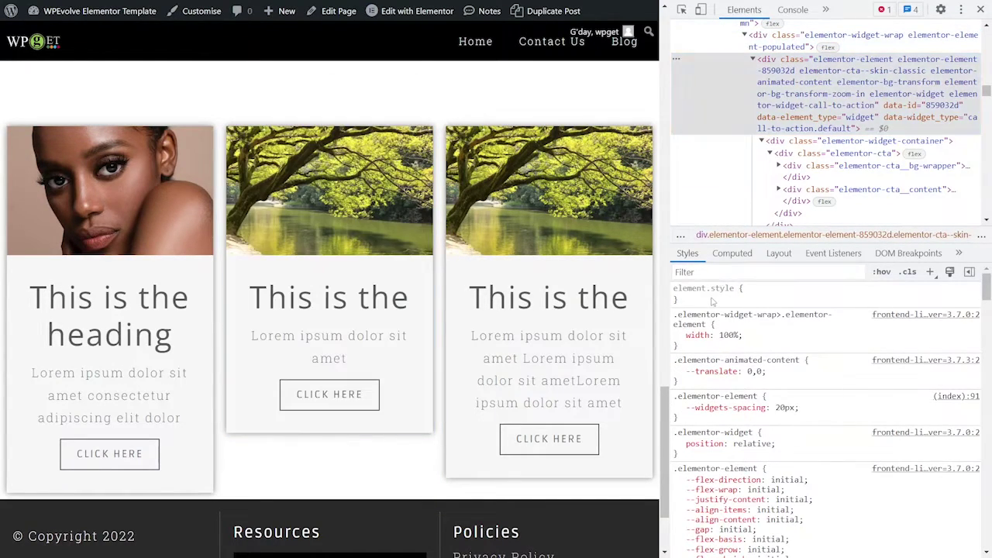
{"action": "left_click", "coordinate": [695, 299]}
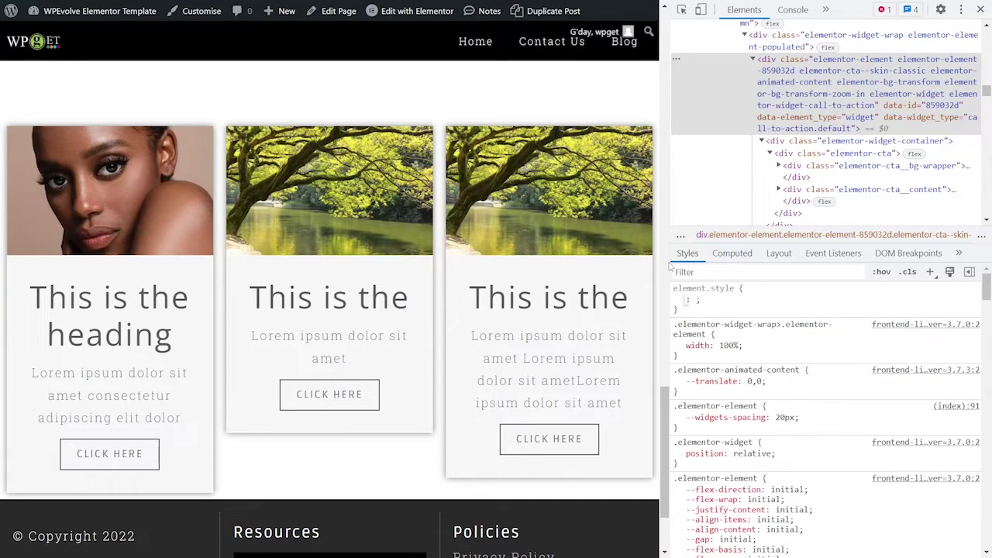
{"action": "type", "text": "hei"}
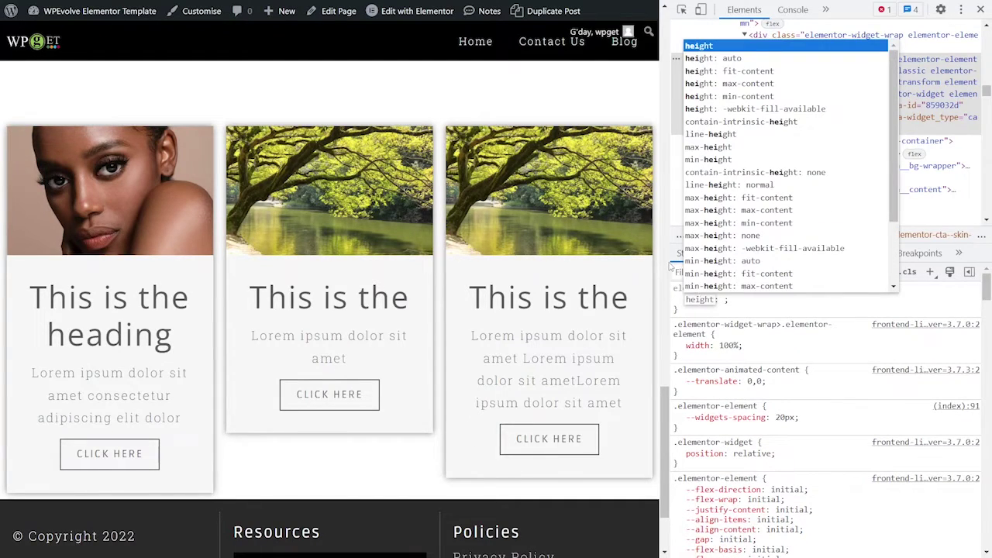
{"action": "key", "text": "Tab"}
{"action": "type", "text": "100%"}
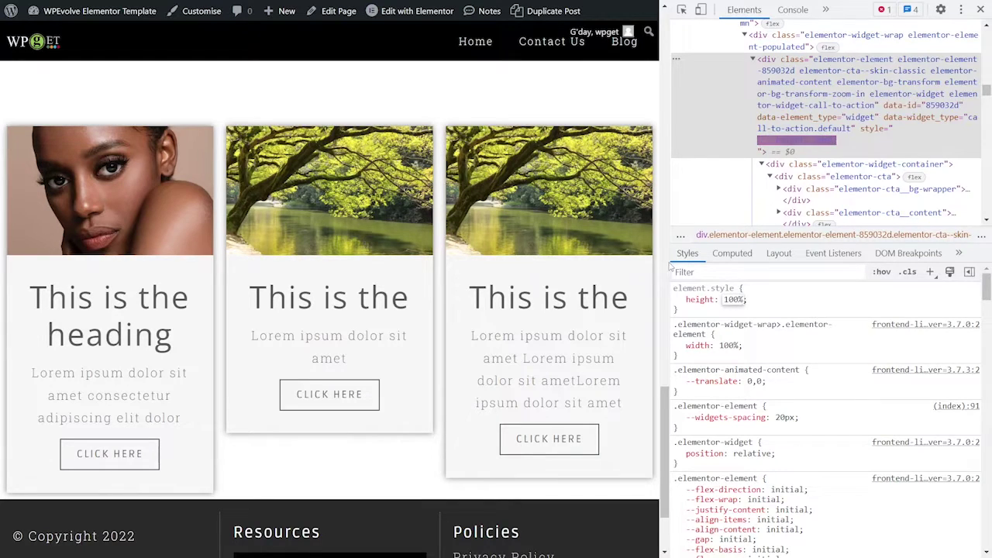
{"action": "key", "text": "Return"}
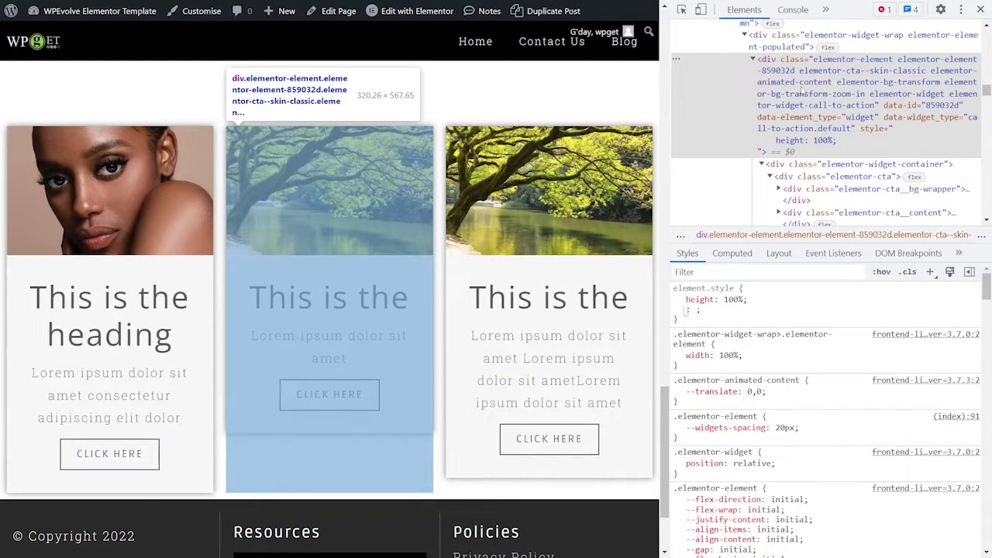
- Add an inline height of 100% to the second card's elementor-widget-container element
{"action": "left_click", "coordinate": [837, 165]}
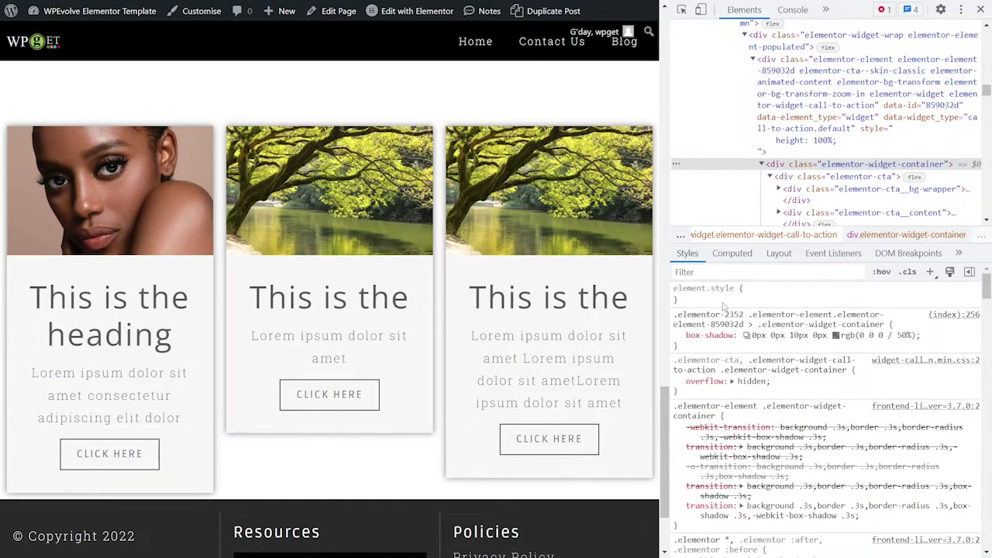
{"action": "left_click", "coordinate": [696, 299]}
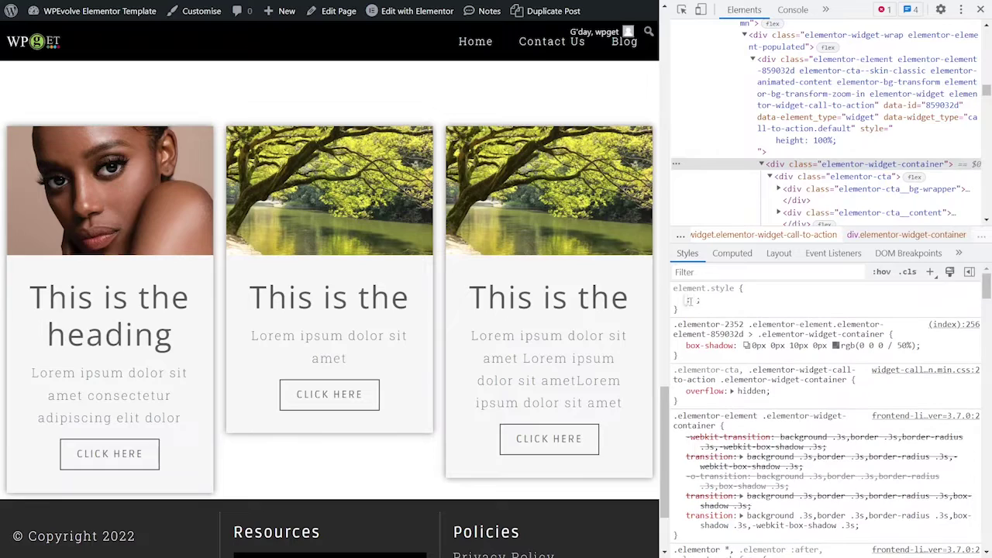
{"action": "type", "text": "height"}
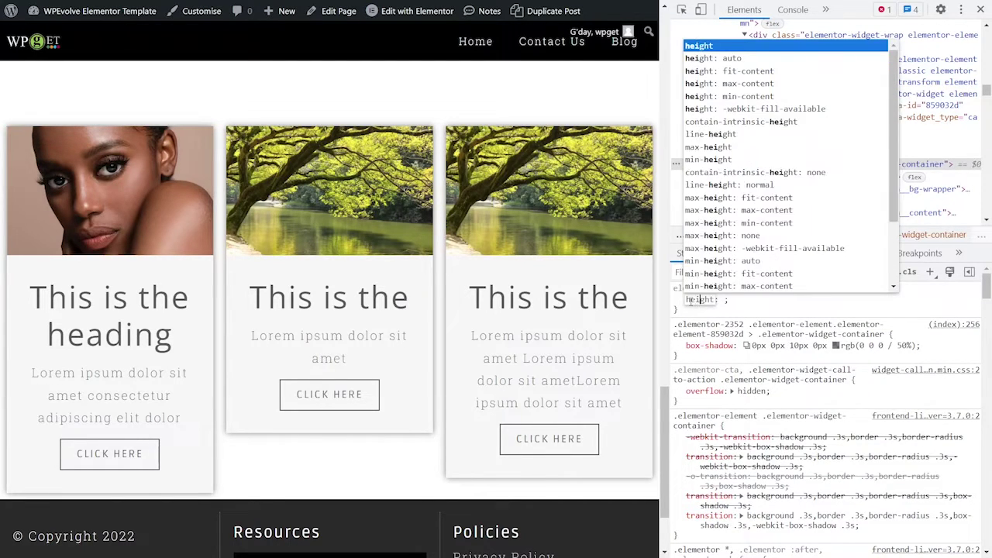
{"action": "key", "text": "Tab"}
{"action": "type", "text": "100%"}
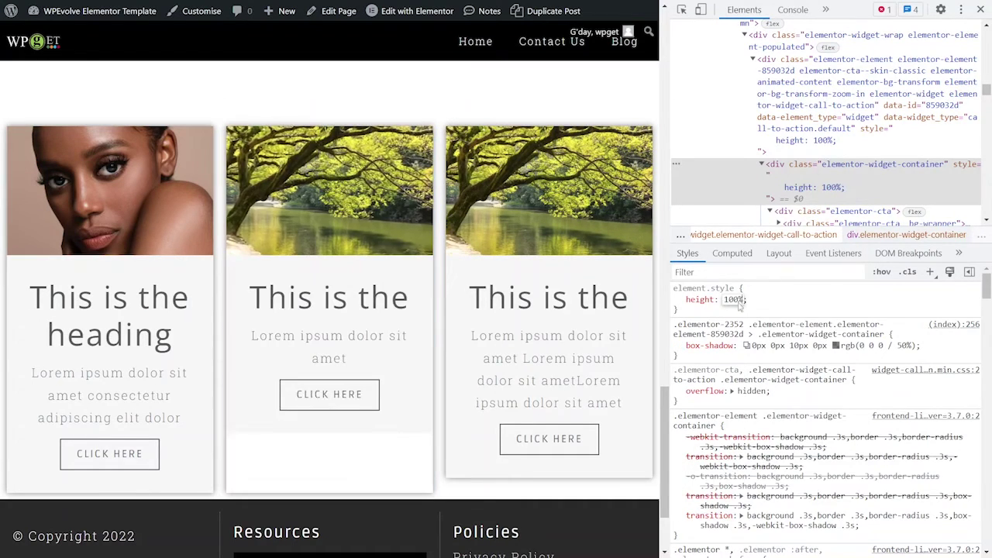
- Add an inline height of 100% to the second card's inner elementor-cta element
{"action": "scroll", "coordinate": [831, 172], "scroll_direction": "down", "scroll_amount": 1}
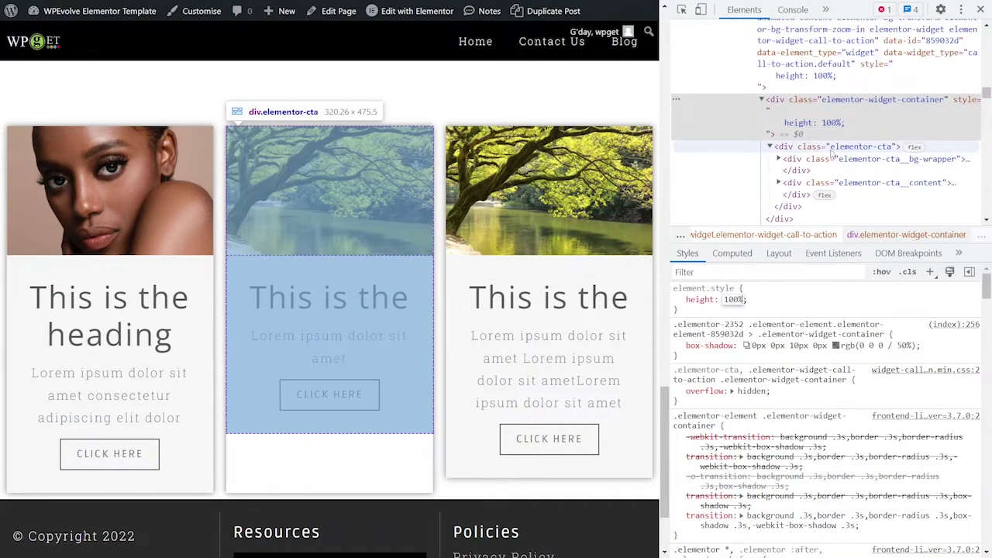
{"action": "left_click", "coordinate": [827, 149]}
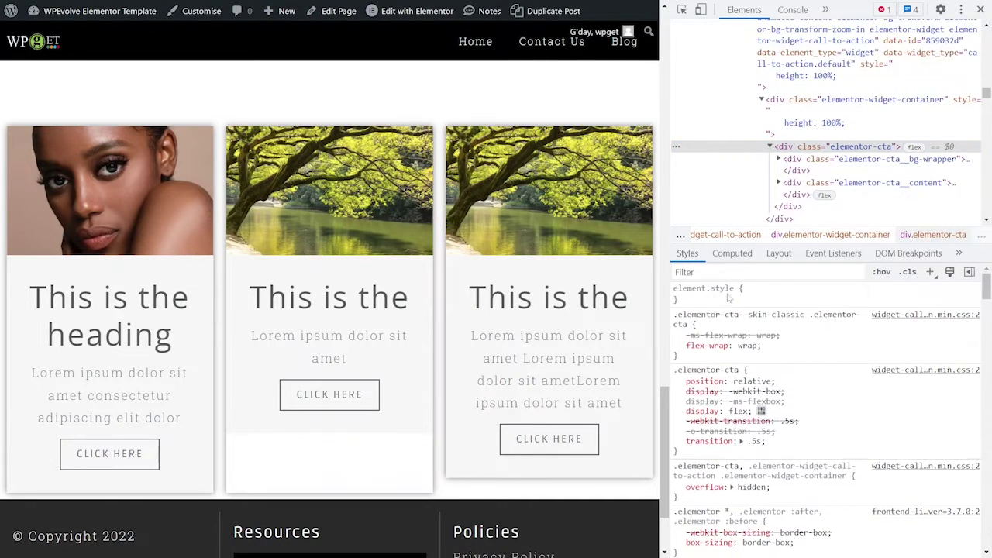
{"action": "left_click", "coordinate": [698, 294]}
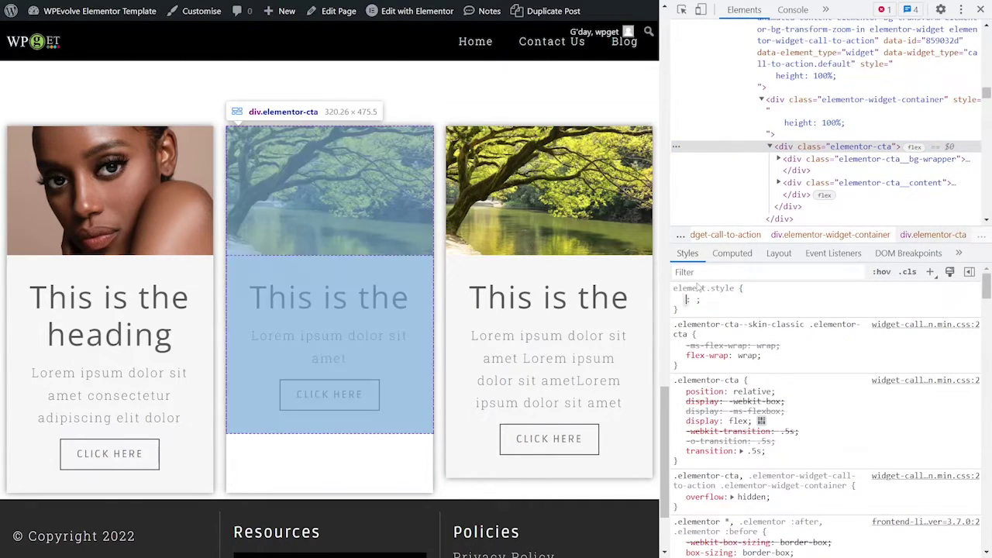
{"action": "type", "text": "height"}
{"action": "key", "text": "Tab"}
{"action": "type", "text": "10"}
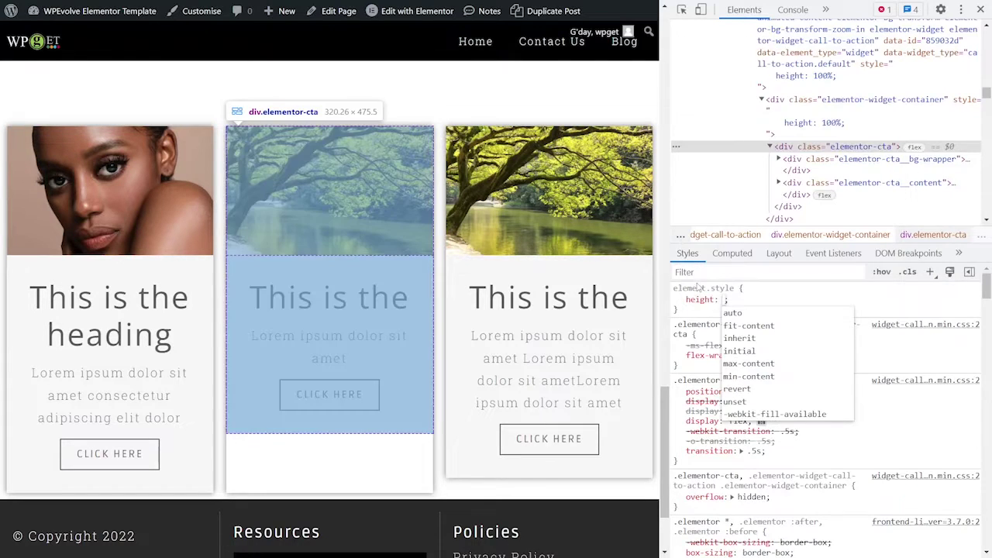
{"action": "type", "text": "0%"}
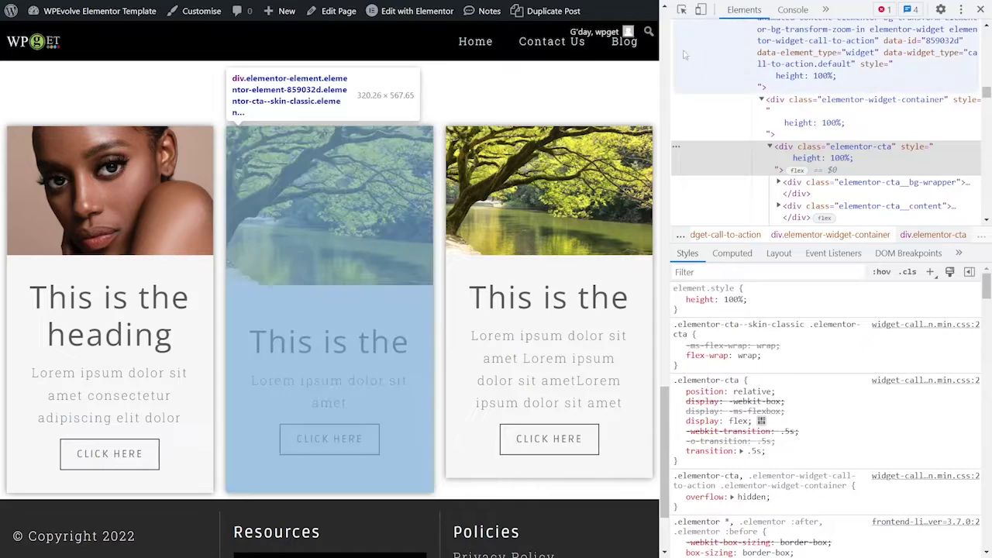
- In the Elementor editor, add section custom CSS giving height: 100% to selector .elementor-widget-call-to-action, its .elementor-widget-container, and the .elementor-cta inside that container
{"action": "key", "text": "alt+Tab"}
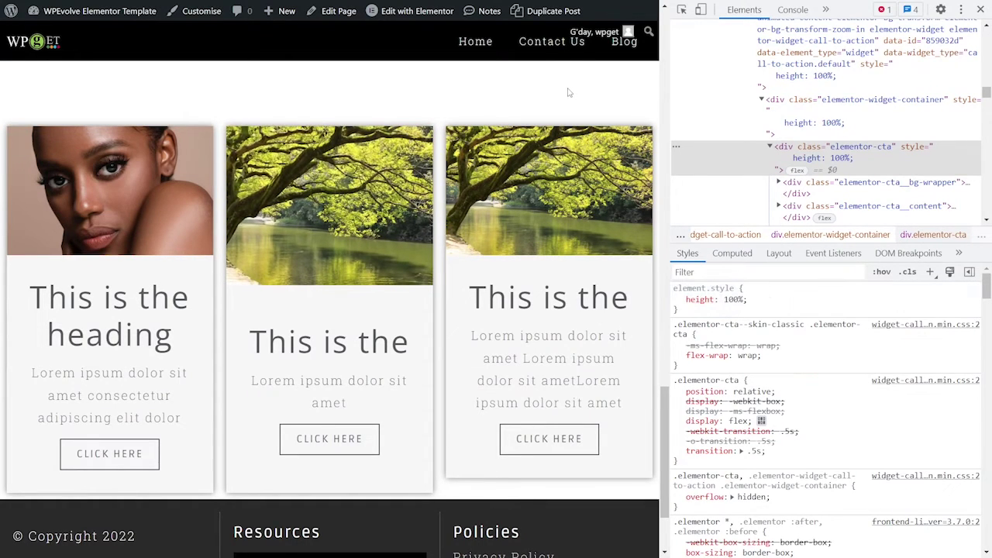
{"action": "key", "text": "F11"}
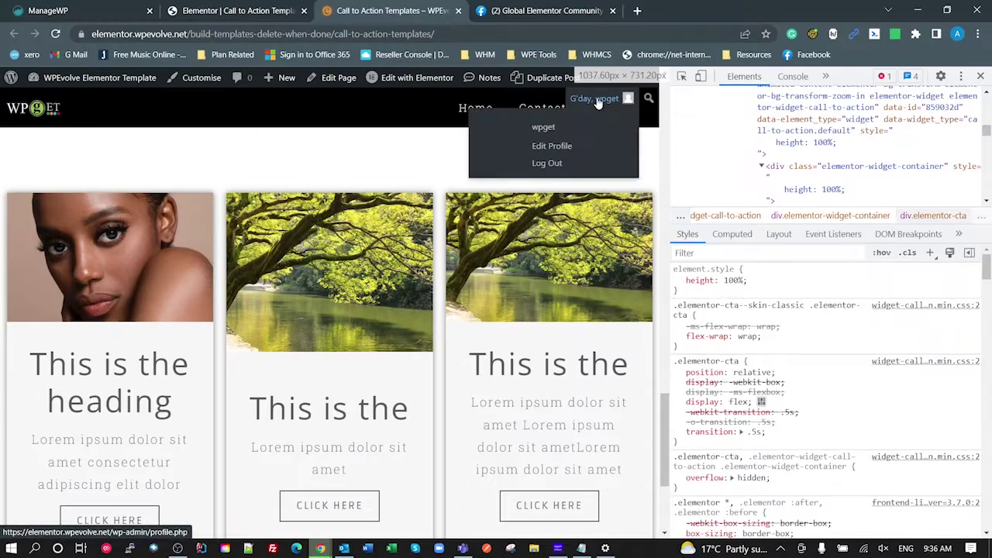
{"action": "left_click", "coordinate": [234, 10]}
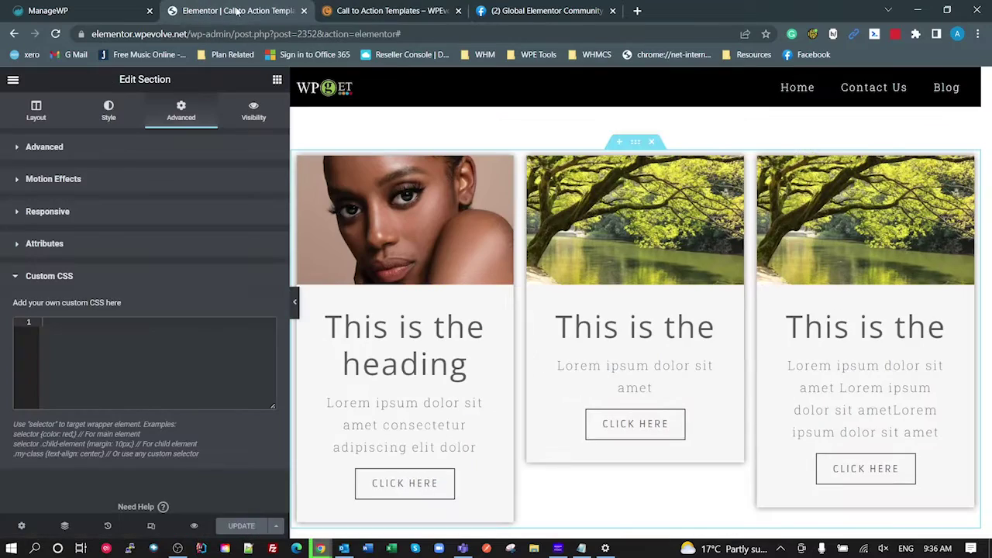
{"action": "type", "text": "selector .elementor-widget-call-to-action, selector .elementor-widget-call-to-action .elementor-widget-container,  selector .elementor-widget-call-to-action .elementor-widget-container .elementor-cta {     height: 100%; }"}
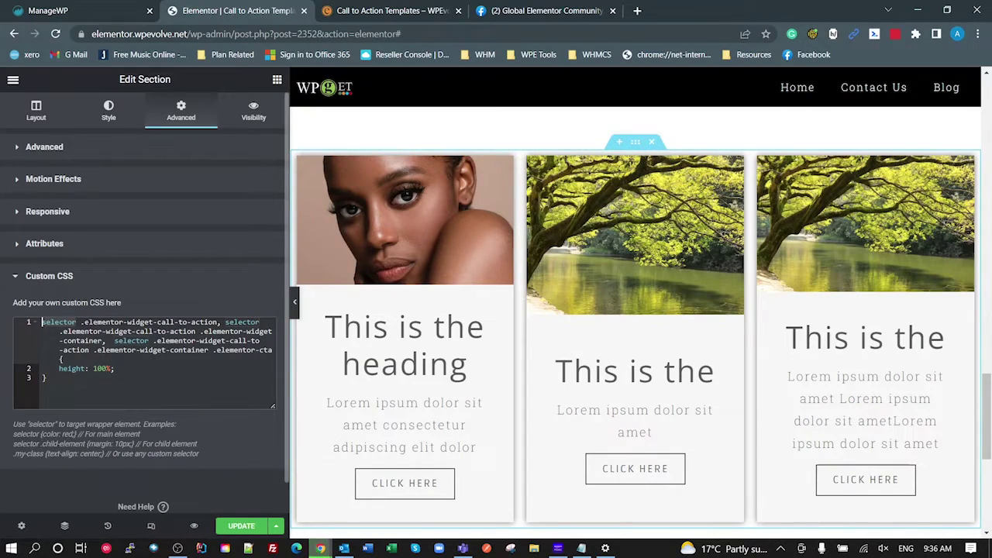
- Compare the selectors in the section's custom CSS with the matching elements inspected on the live page
{"action": "left_click_drag", "start_coordinate": [42, 321], "coordinate": [223, 322]}
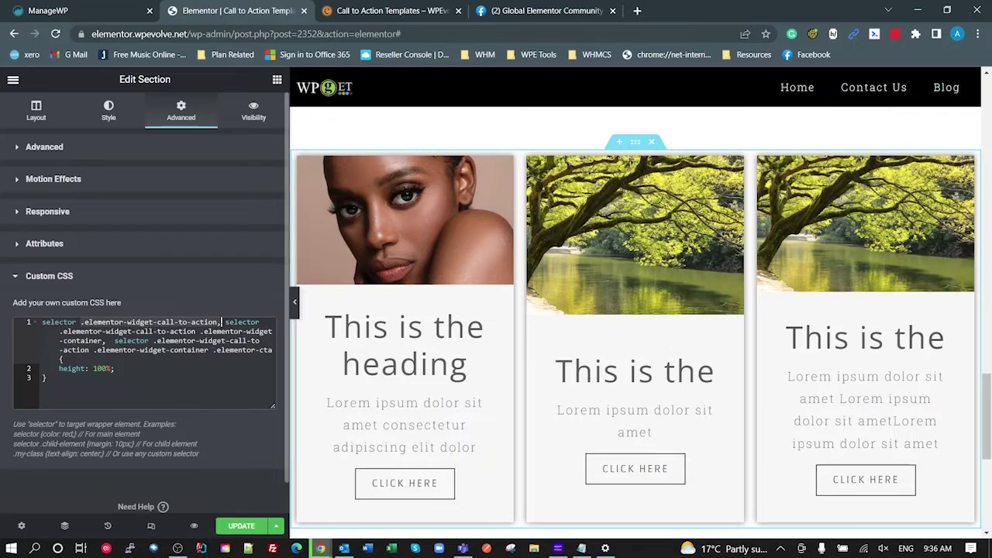
{"action": "left_click", "coordinate": [232, 320]}
{"action": "left_click", "coordinate": [85, 322]}
{"action": "left_click", "coordinate": [380, 11]}
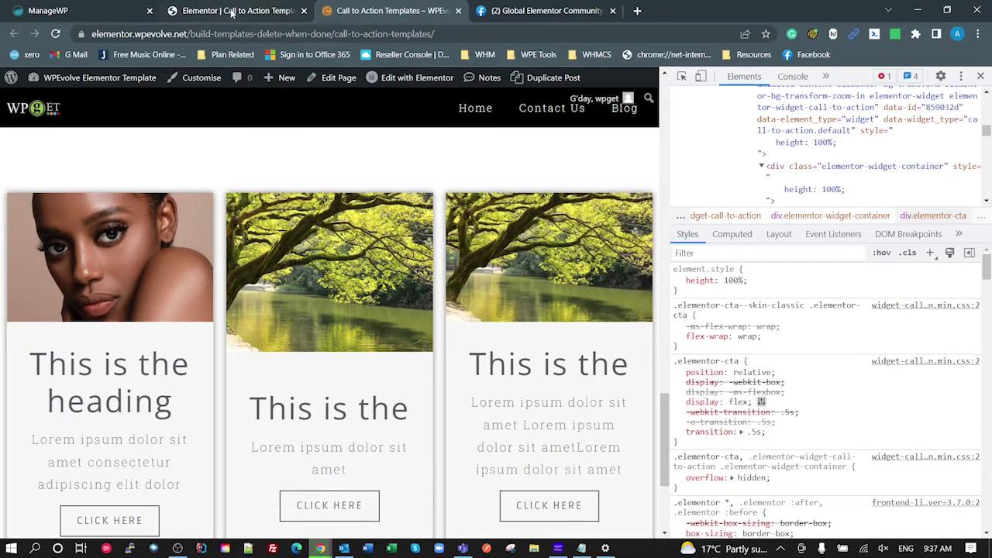
{"action": "left_click", "coordinate": [231, 11]}
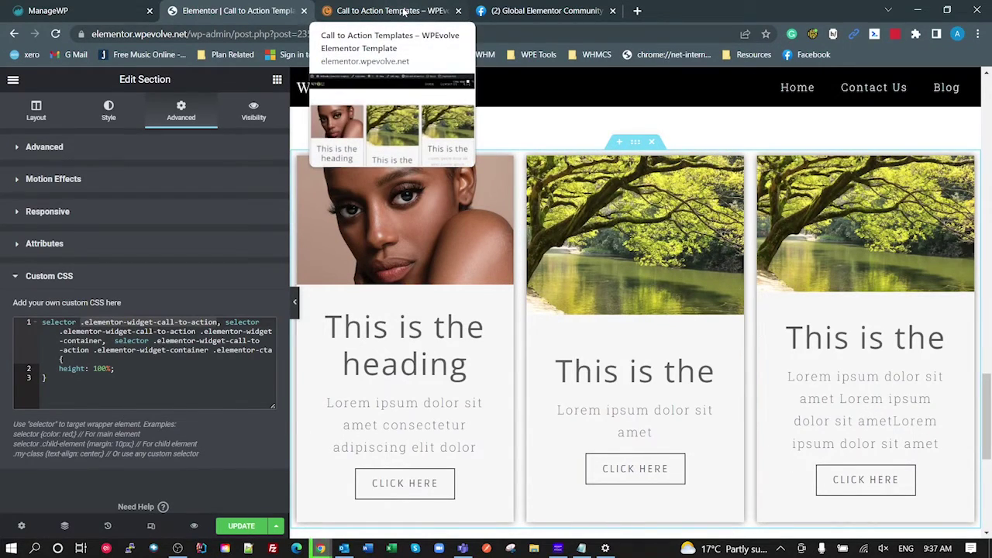
- On the live page, set flex-direction to column in the .elementor-cta rule
{"action": "left_click", "coordinate": [403, 11]}
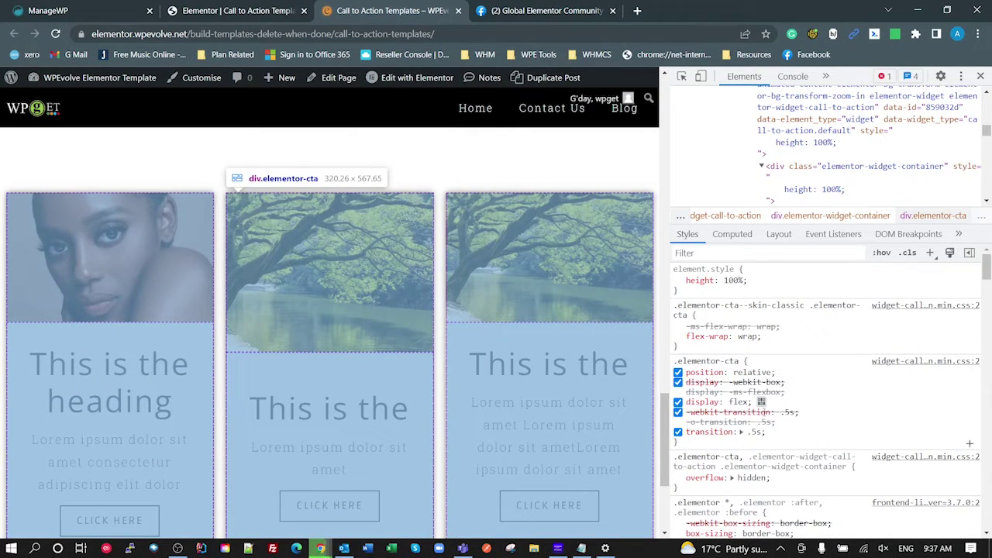
{"action": "left_click", "coordinate": [761, 401]}
{"action": "left_click", "coordinate": [761, 401]}
{"action": "left_click", "coordinate": [761, 401]}
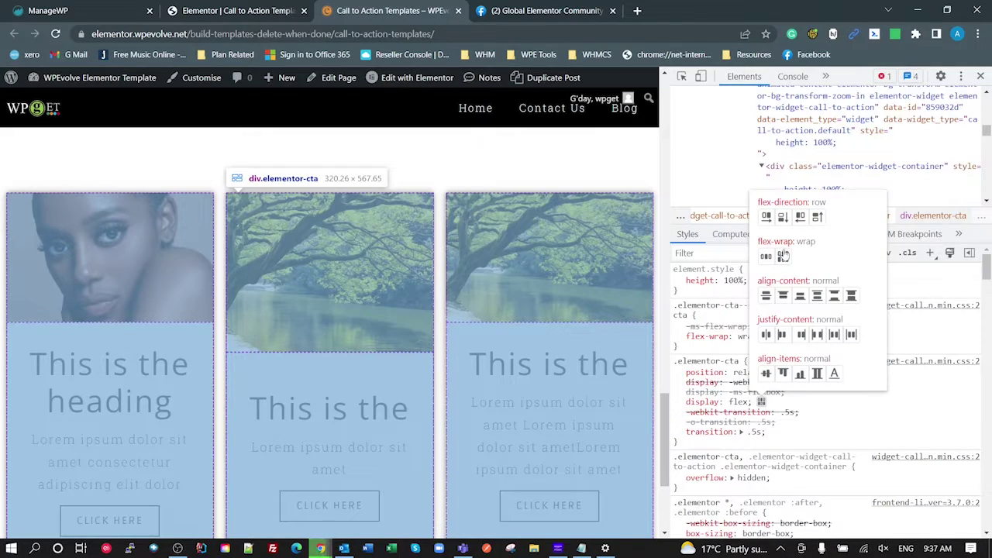
{"action": "left_click", "coordinate": [783, 217]}
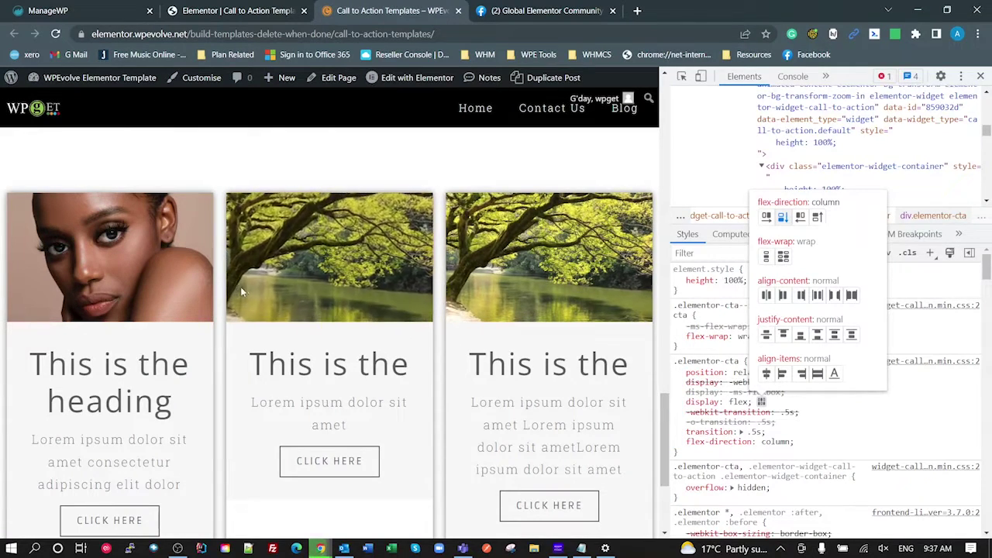
{"action": "left_click", "coordinate": [906, 359]}
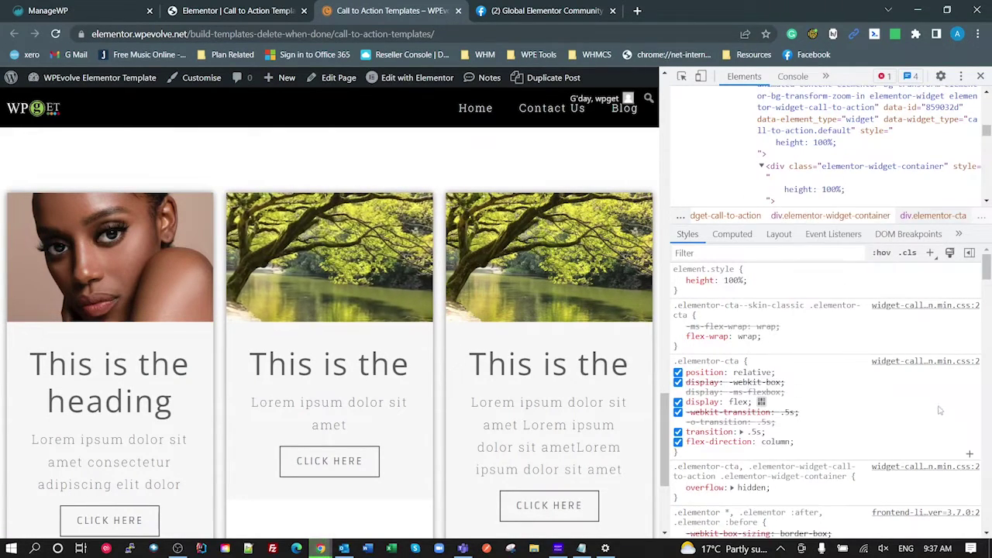
- Add an inline flex-grow of 1 to the second card's elementor-cta__content element
{"action": "scroll", "coordinate": [906, 359], "scroll_direction": "down", "scroll_amount": 2}
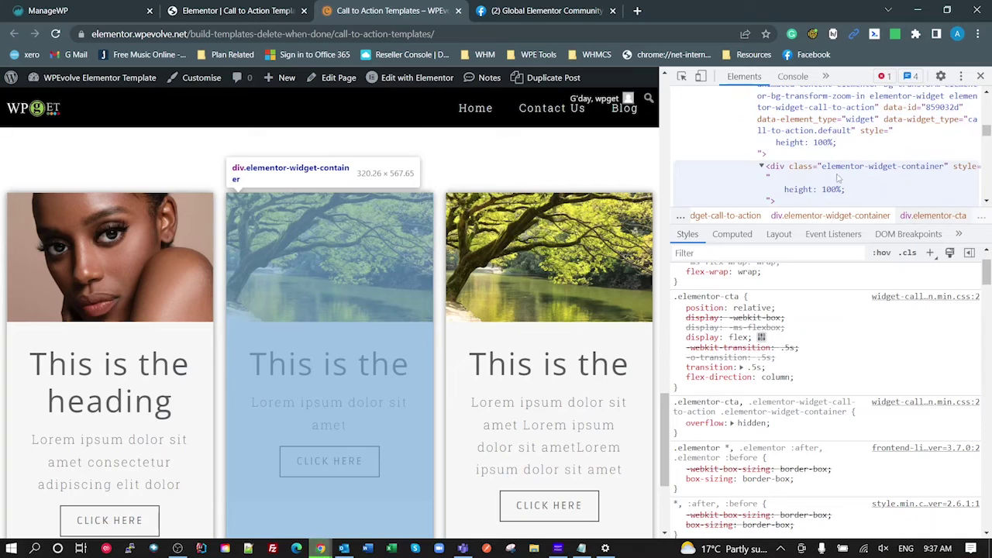
{"action": "scroll", "coordinate": [828, 182], "scroll_direction": "down", "scroll_amount": 3}
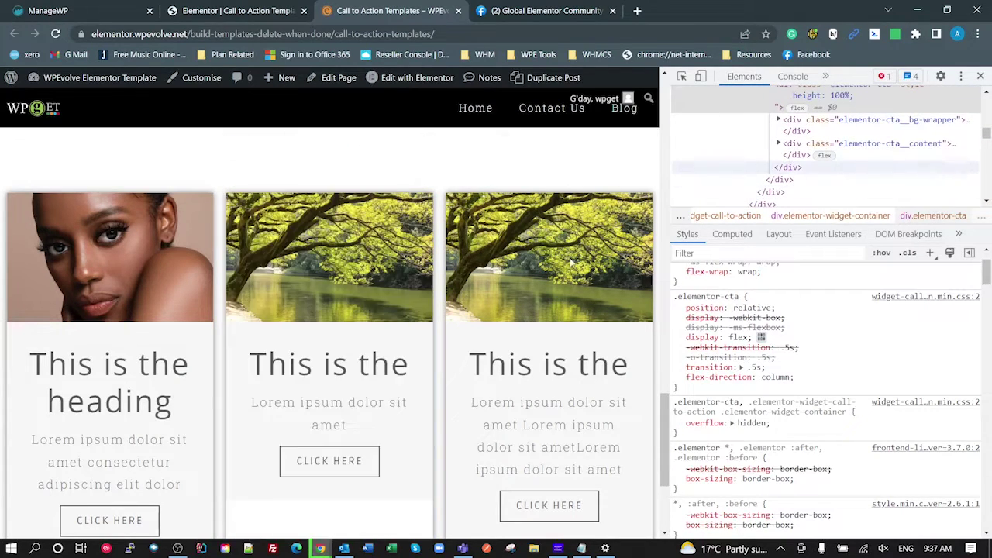
{"action": "scroll", "coordinate": [903, 165], "scroll_direction": "up", "scroll_amount": 2}
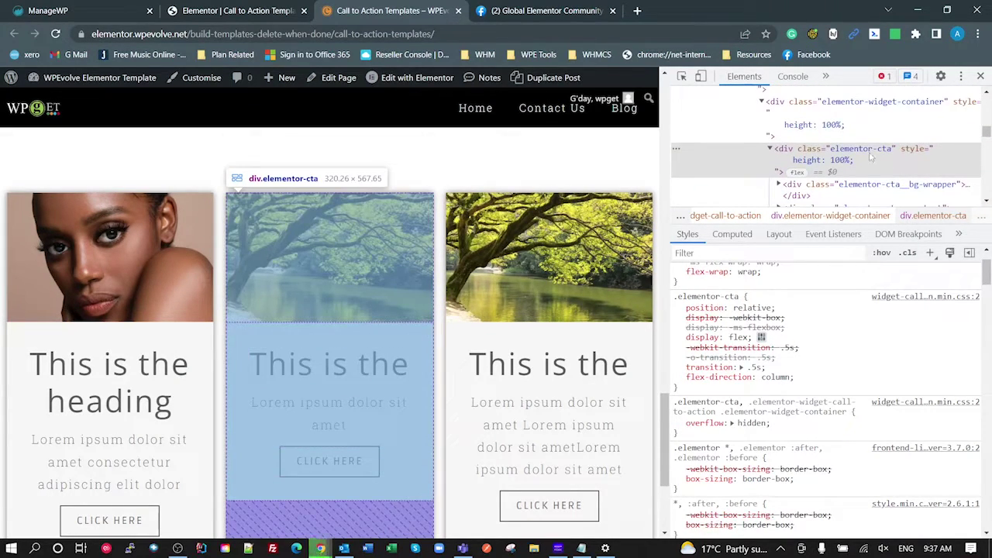
{"action": "left_click", "coordinate": [818, 149]}
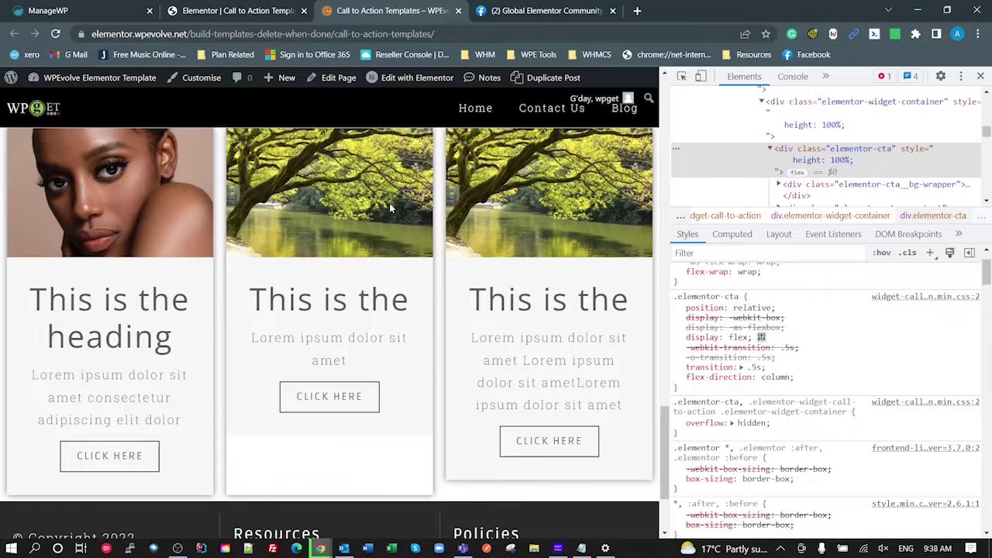
{"action": "scroll", "coordinate": [851, 171], "scroll_direction": "down", "scroll_amount": 2}
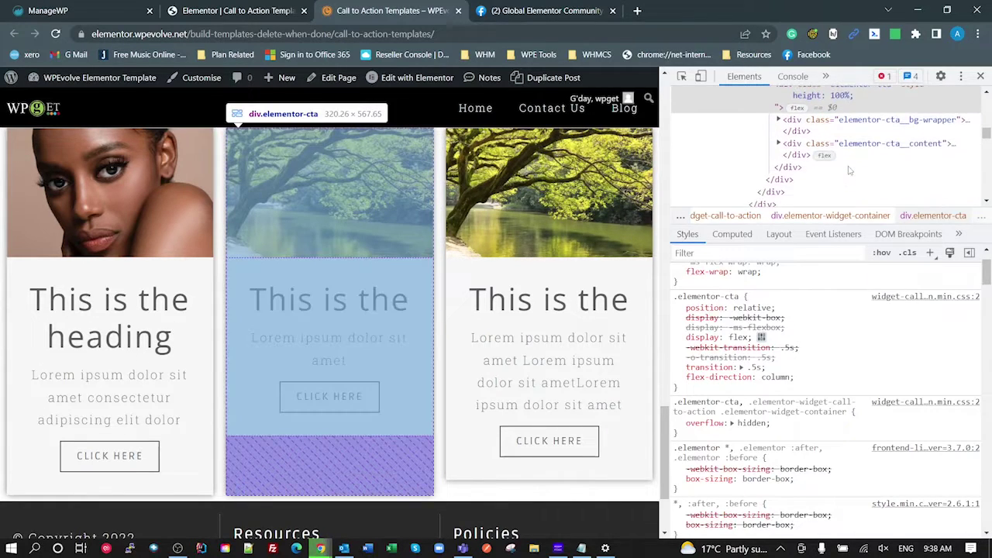
{"action": "left_click", "coordinate": [842, 155]}
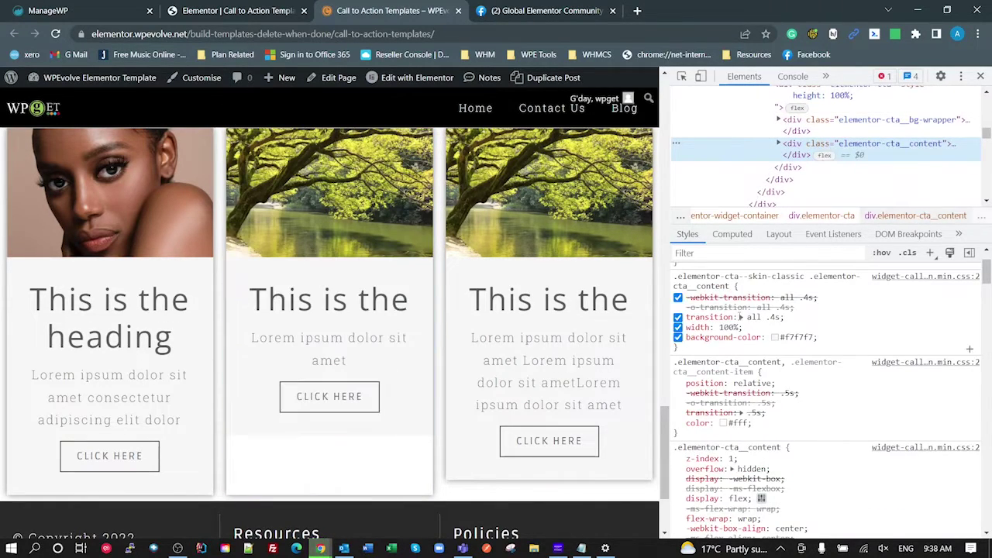
{"action": "scroll", "coordinate": [740, 321], "scroll_direction": "up", "scroll_amount": 2}
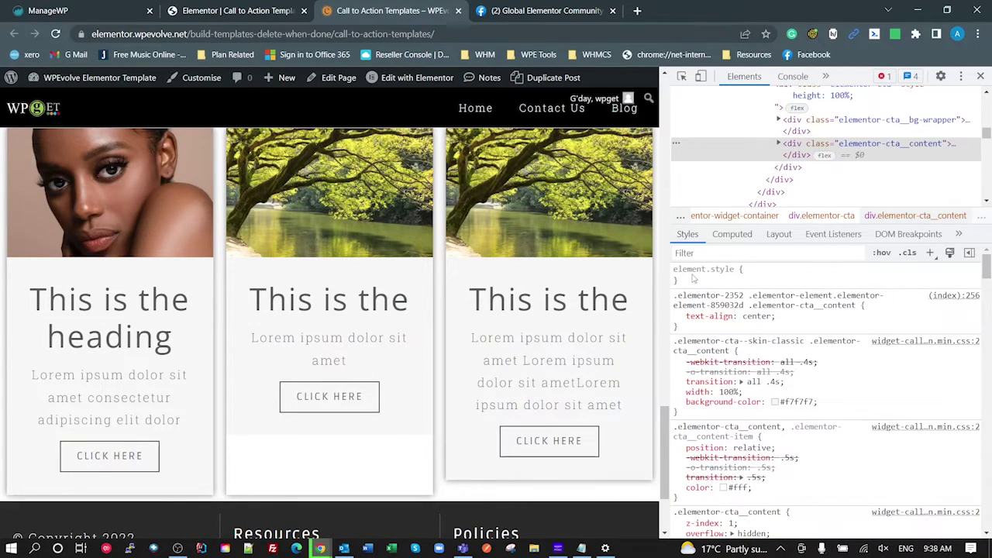
{"action": "left_click", "coordinate": [686, 280]}
{"action": "type", "text": "flex"}
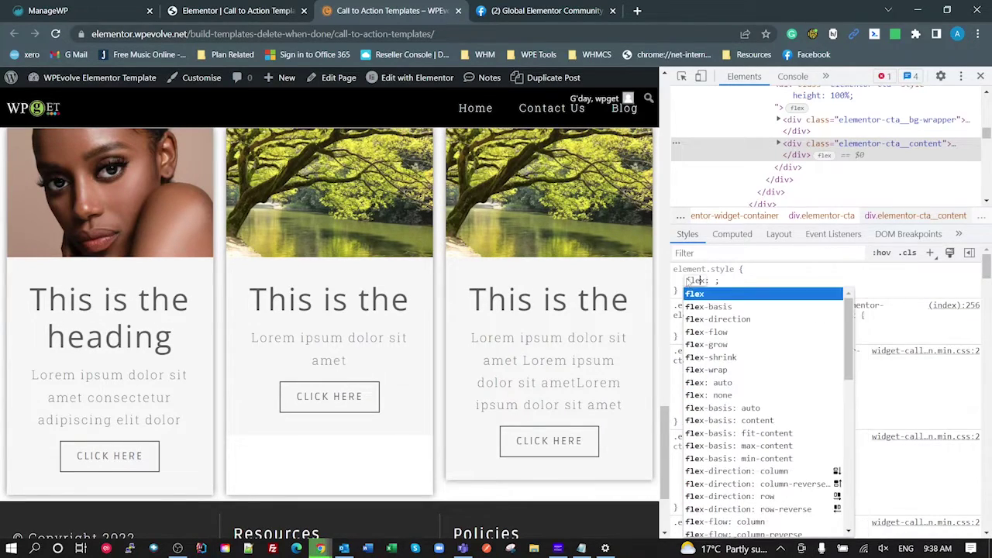
{"action": "type", "text": "-grow"}
{"action": "key", "text": "Tab"}
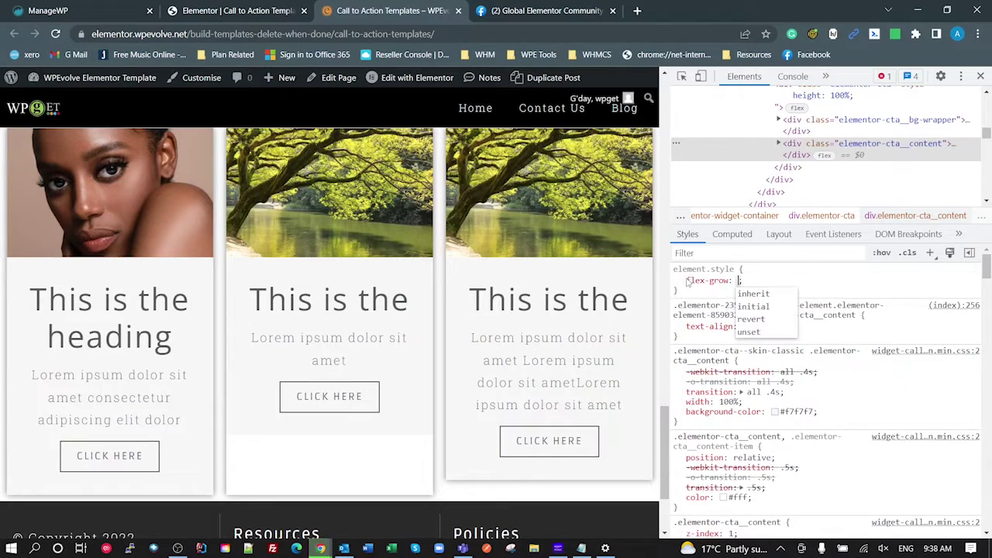
{"action": "type", "text": "1"}
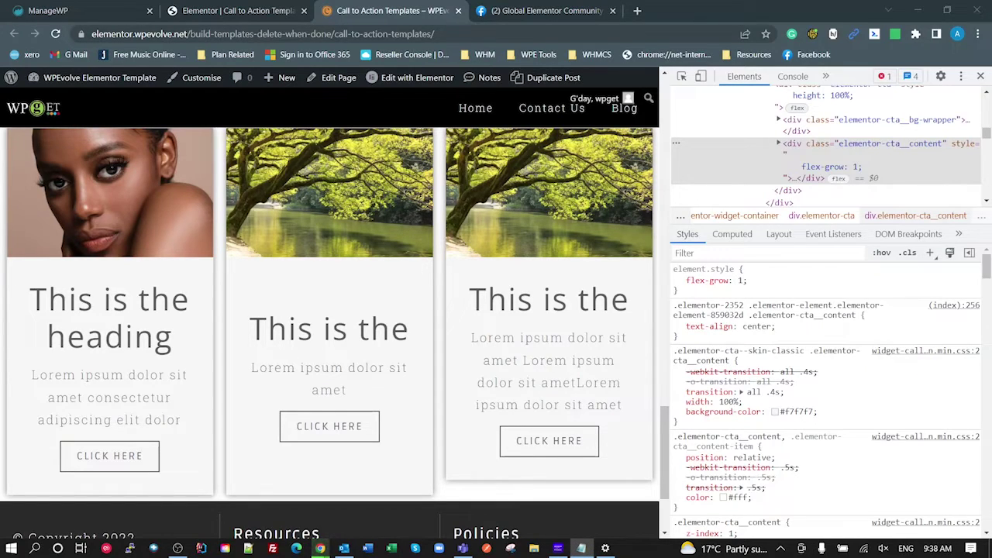
- Add an inline justify-content of start to the second card's elementor-cta__content element
{"action": "left_click", "coordinate": [919, 147]}
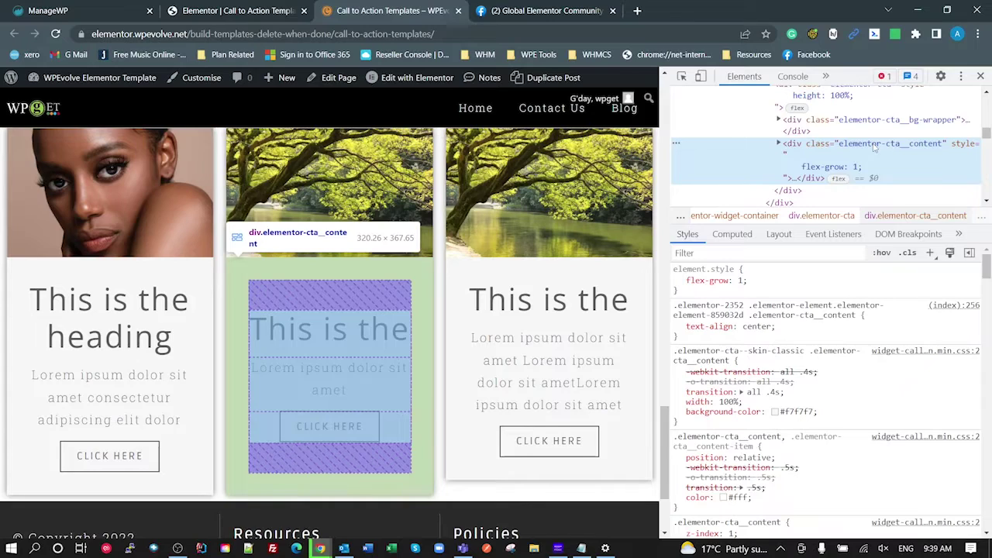
{"action": "left_click", "coordinate": [725, 281]}
{"action": "key", "text": "Tab"}
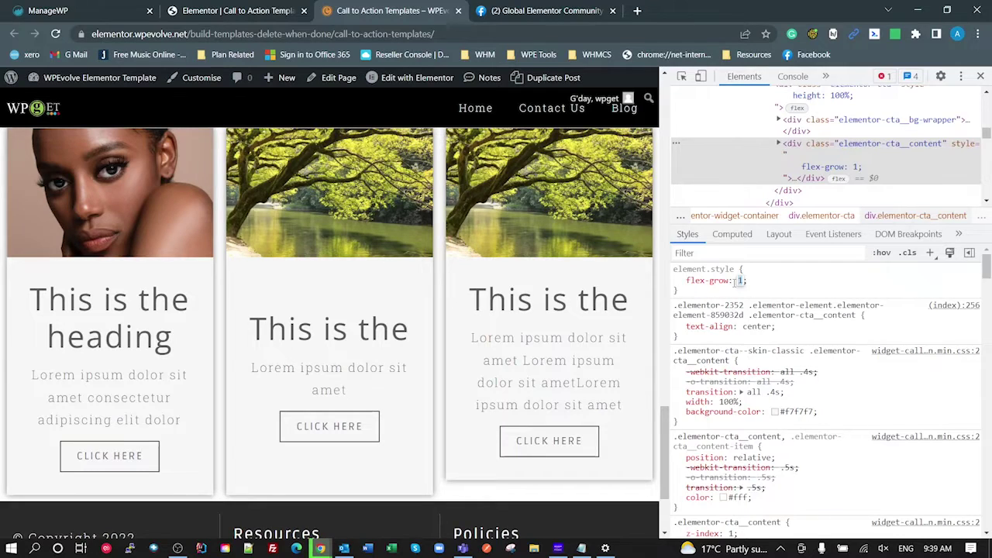
{"action": "left_click", "coordinate": [751, 292]}
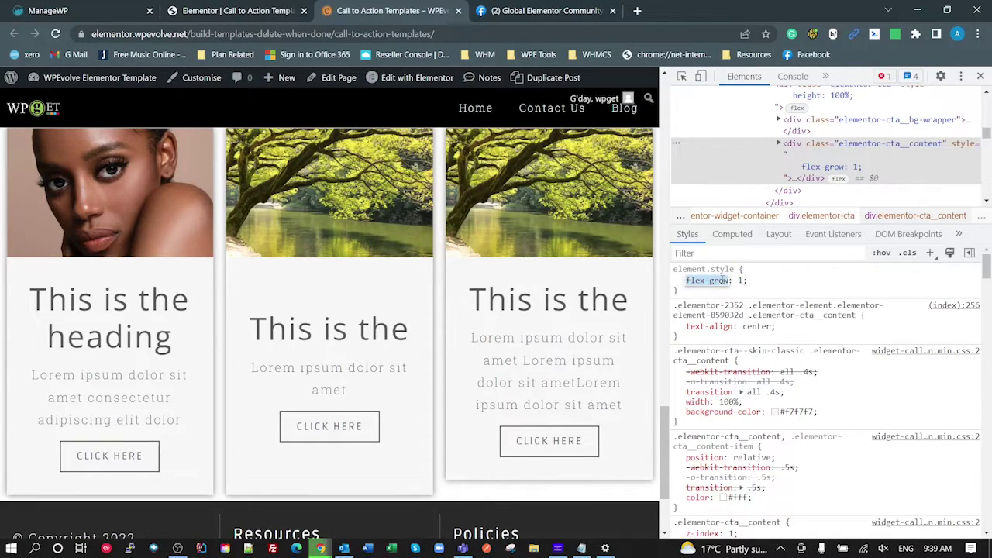
{"action": "left_click", "coordinate": [720, 285]}
{"action": "type", "text": "just"}
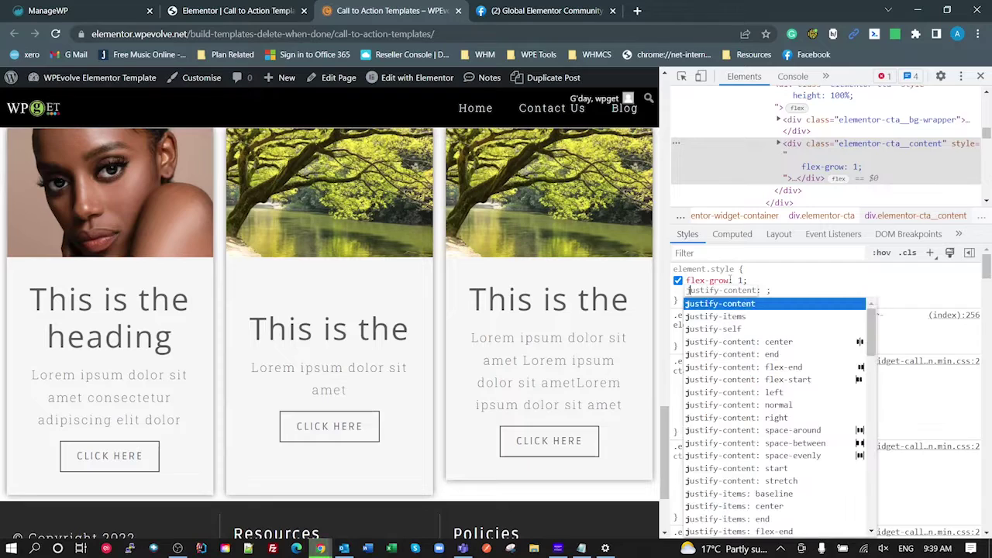
{"action": "key", "text": "Tab"}
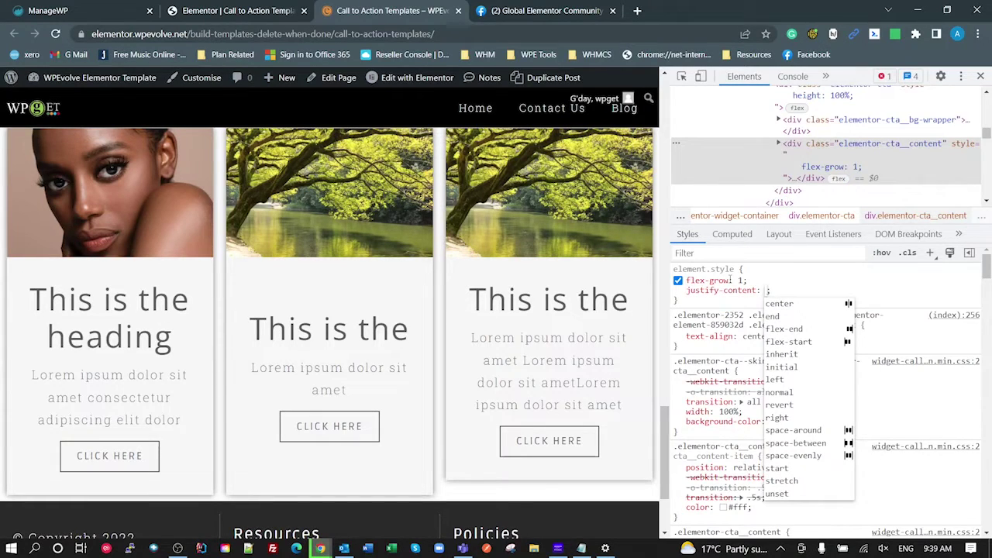
{"action": "type", "text": "start"}
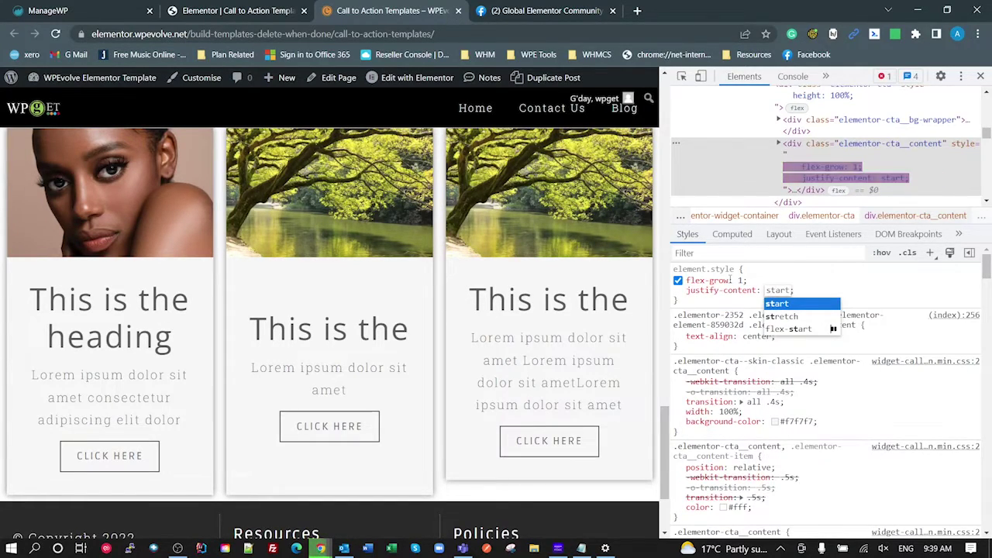
{"action": "key", "text": "Return"}
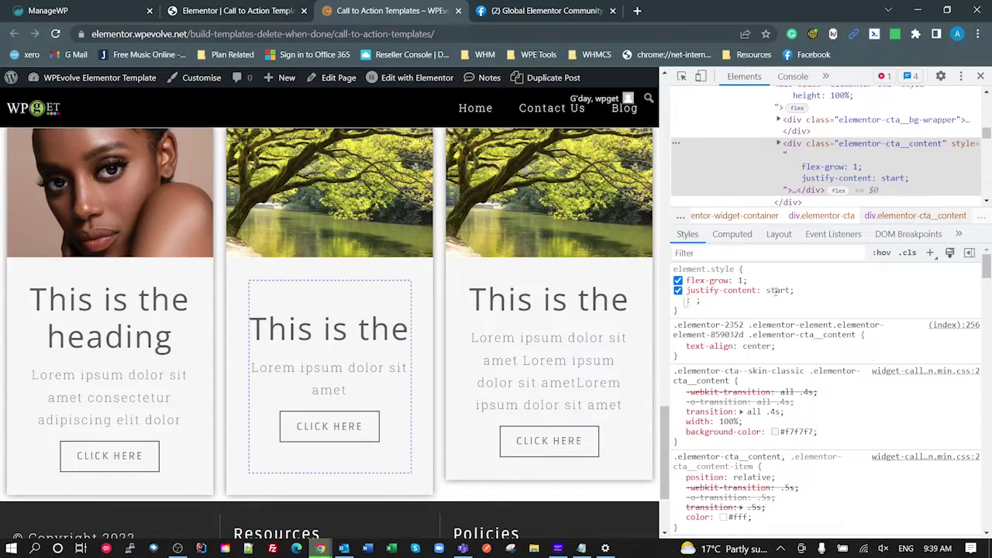
- Set the inline justify-content of the second card's elementor-cta__content element to flex-end
{"action": "left_click", "coordinate": [776, 288]}
{"action": "type", "text": "fl"}
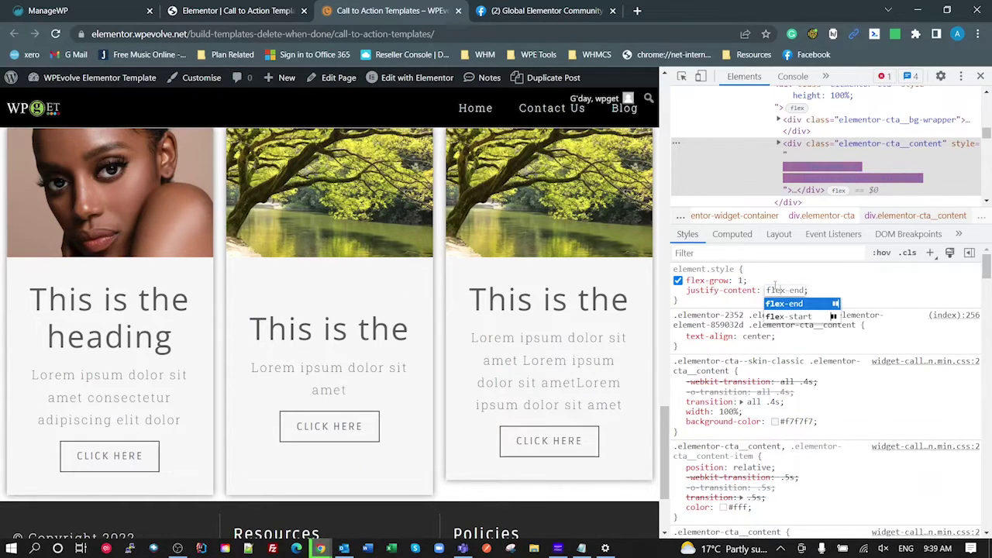
{"action": "key", "text": "Return"}
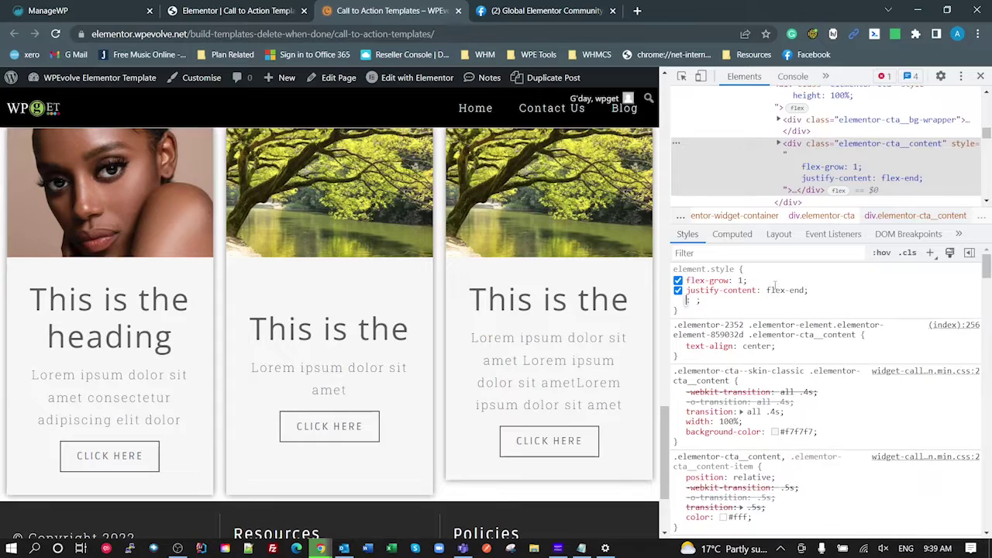
- Add an inline flex-direction of column to the second card's elementor-cta__content element
{"action": "left_click", "coordinate": [876, 303]}
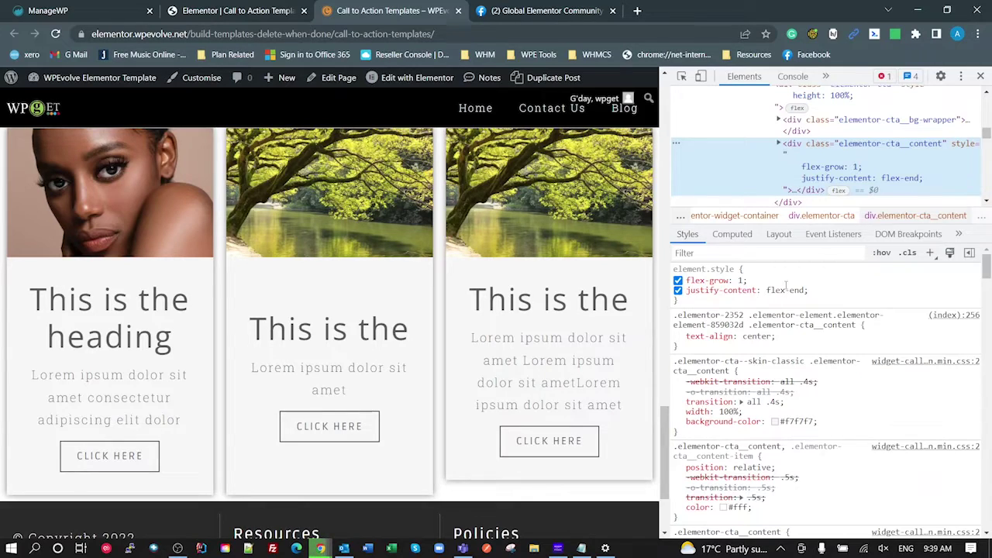
{"action": "left_click", "coordinate": [840, 293]}
{"action": "key", "text": "Tab"}
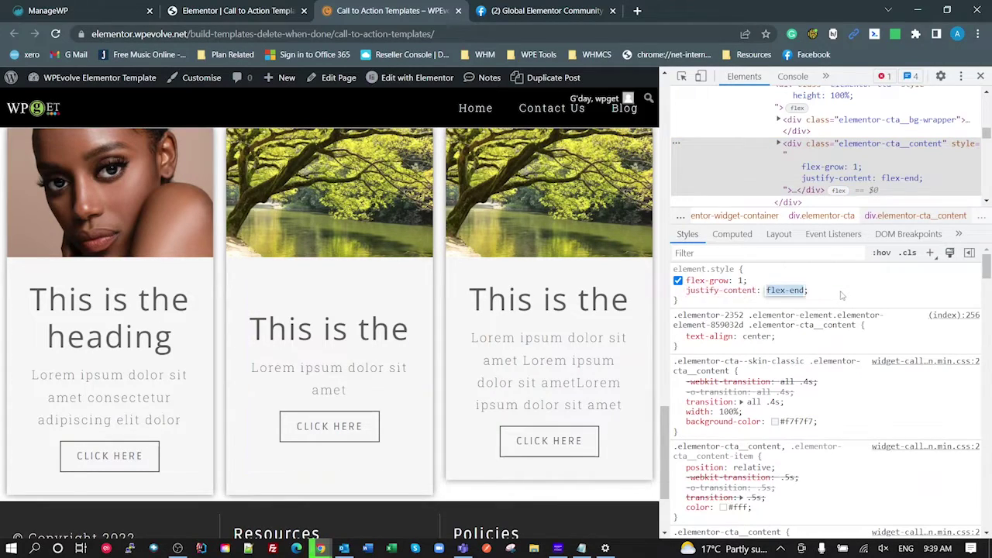
{"action": "key", "text": "Tab"}
{"action": "type", "text": "fle"}
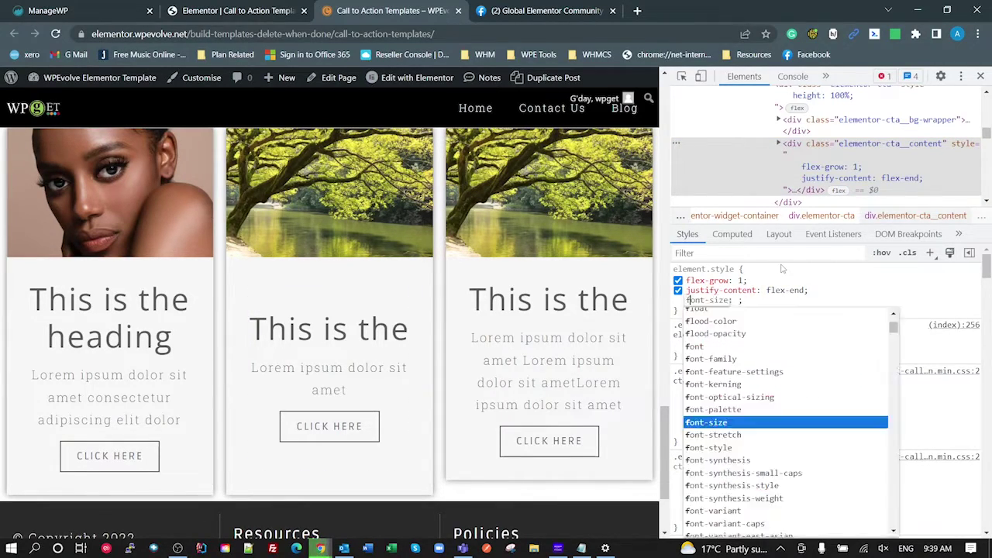
{"action": "type", "text": "x-d"}
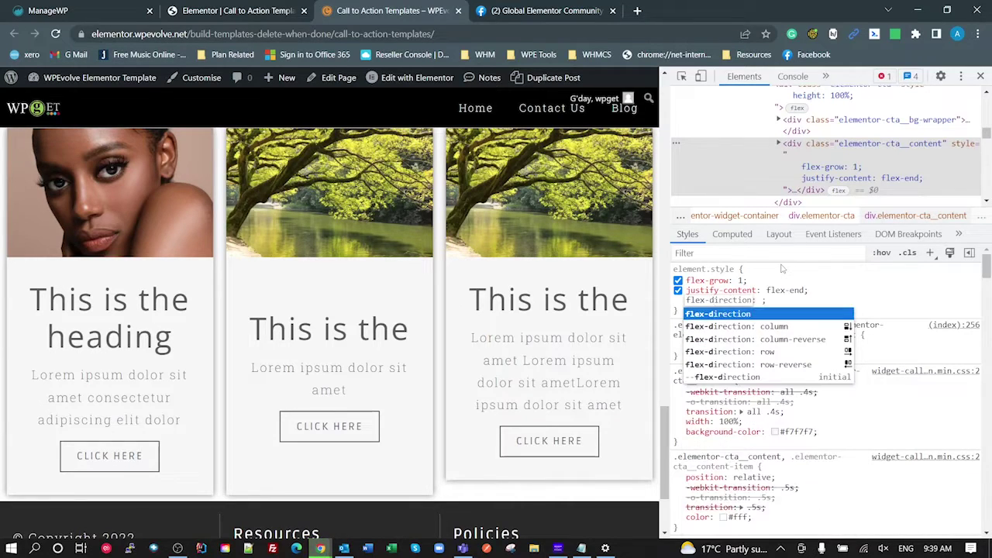
{"action": "key", "text": "Tab"}
{"action": "key", "text": "Down"}
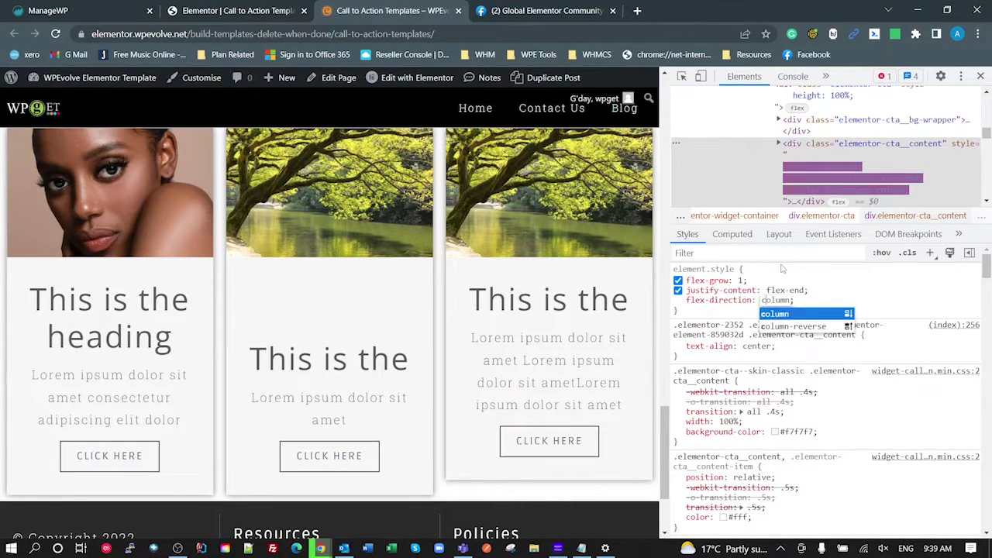
{"action": "key", "text": "Return"}
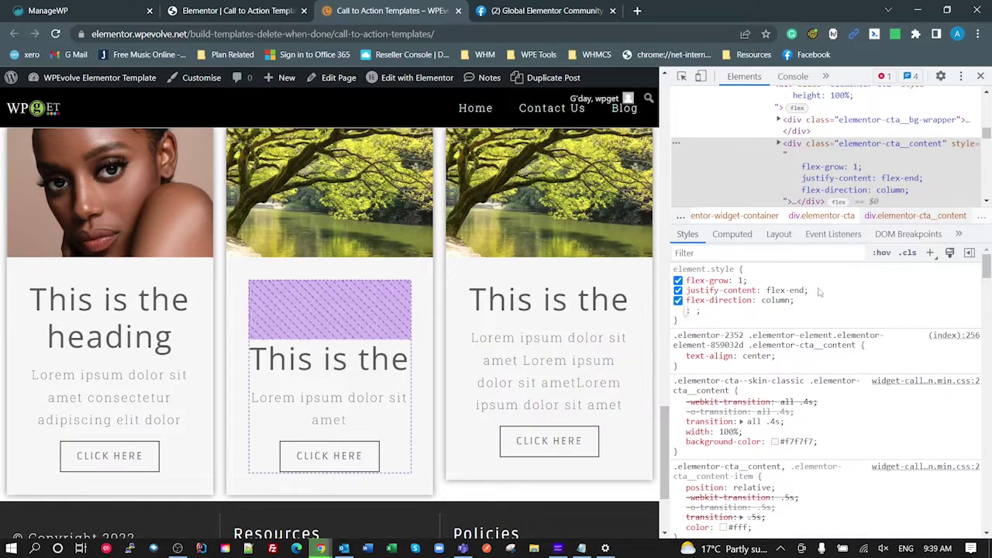
- Set the inline justify-content of the second card's elementor-cta__content element to flex-start
{"action": "left_click", "coordinate": [775, 289]}
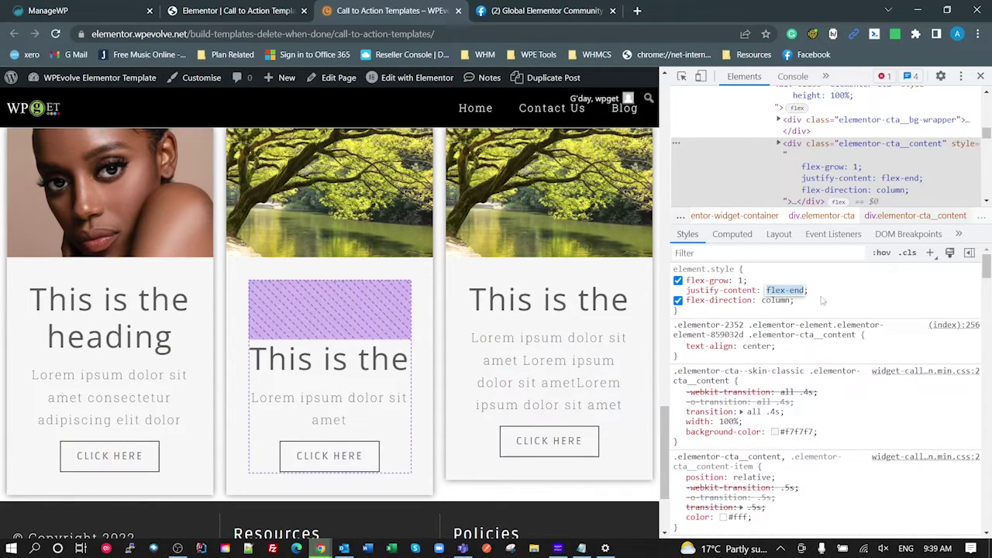
{"action": "type", "text": "flex-start"}
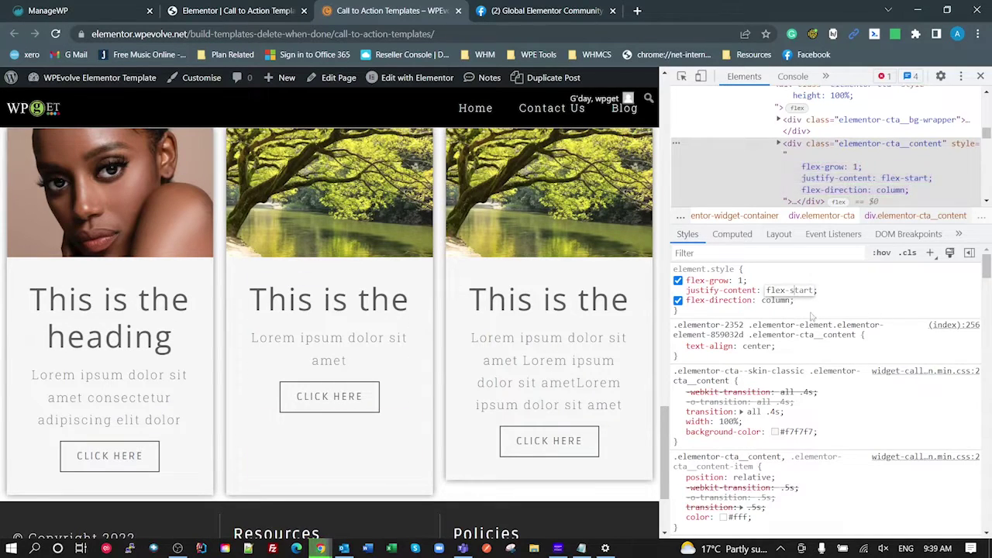
{"action": "key", "text": "Return"}
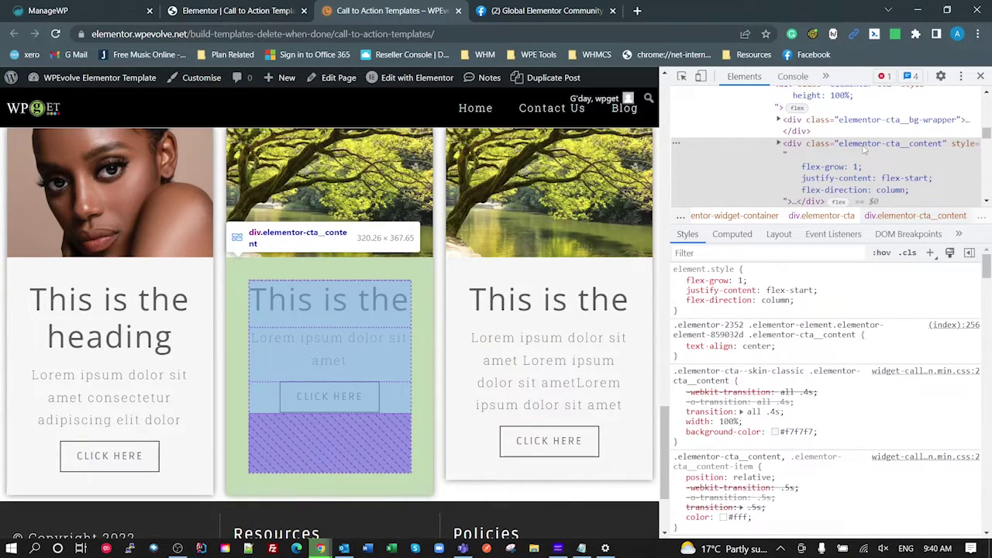
- Inspect the second card's elementor-cta__button-wrapper element and add an inline margin-top of auto to it
{"action": "scroll", "coordinate": [864, 150], "scroll_direction": "down", "scroll_amount": 1}
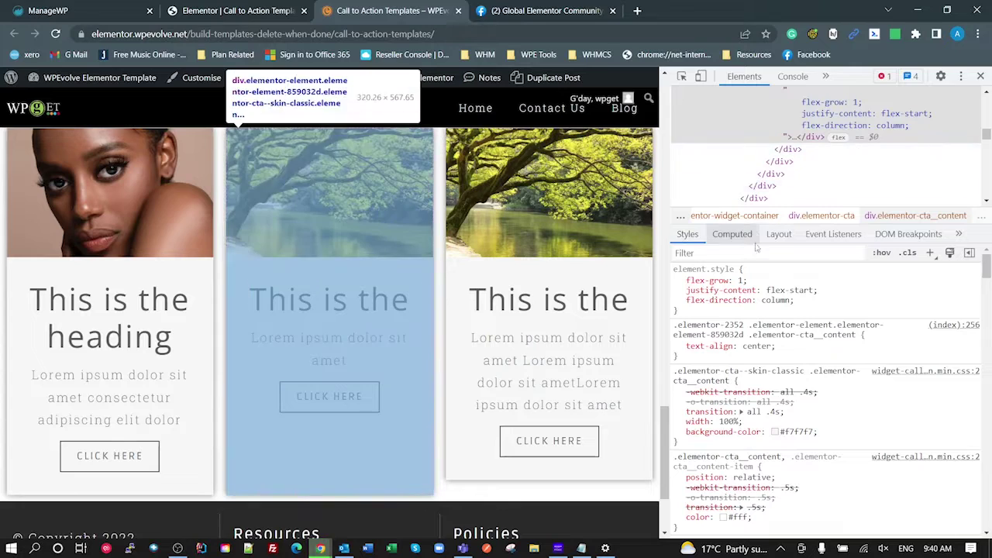
{"action": "left_click", "coordinate": [682, 77]}
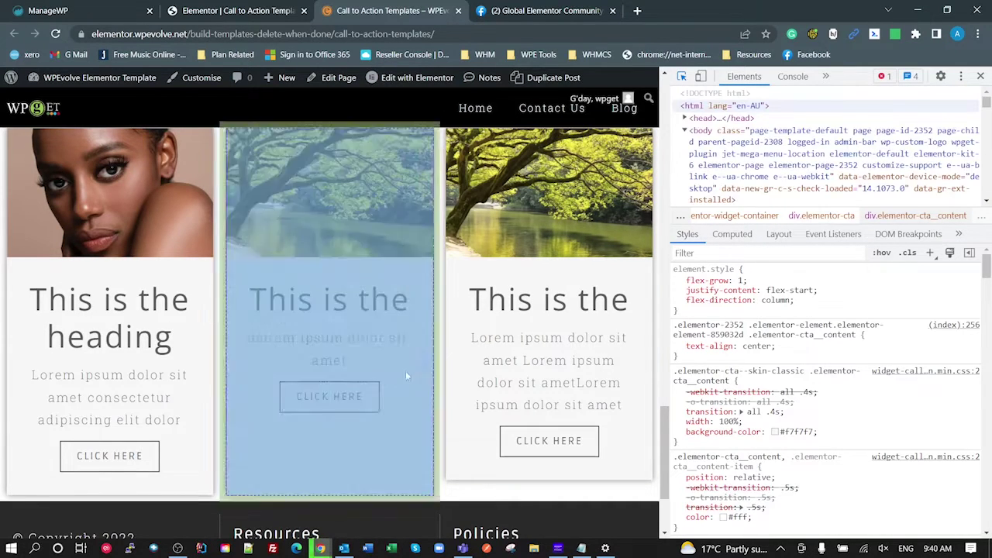
{"action": "left_click", "coordinate": [407, 399]}
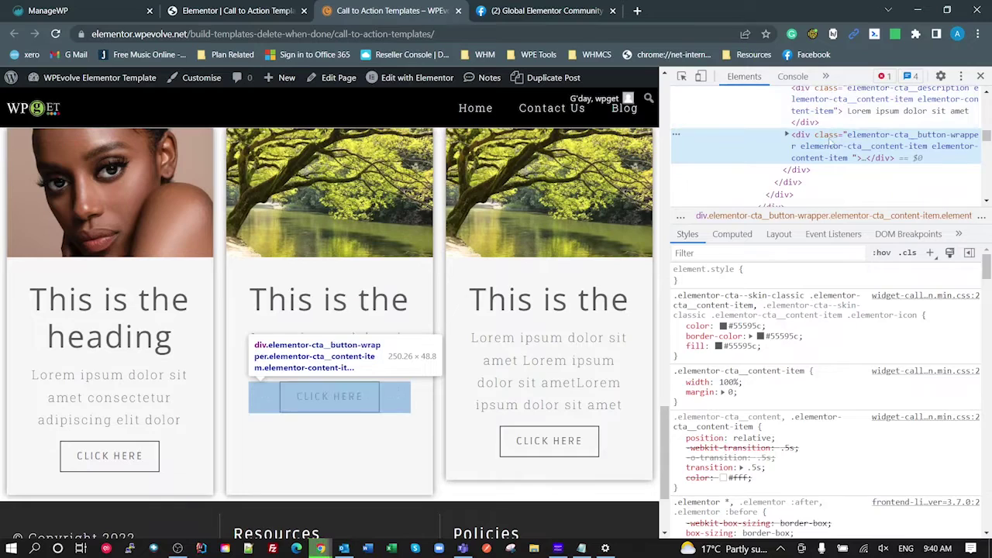
{"action": "left_click", "coordinate": [713, 282]}
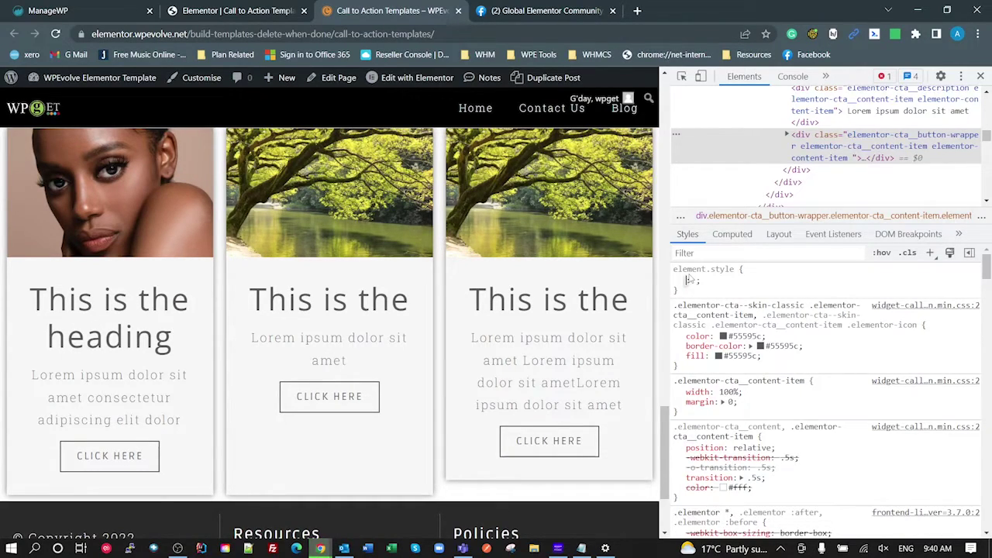
{"action": "type", "text": "mar"}
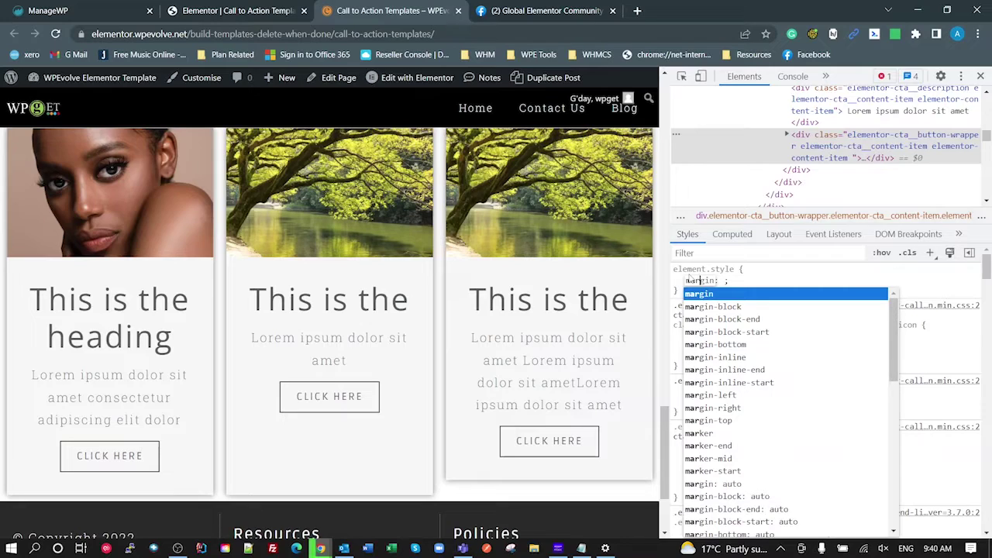
{"action": "type", "text": "g"}
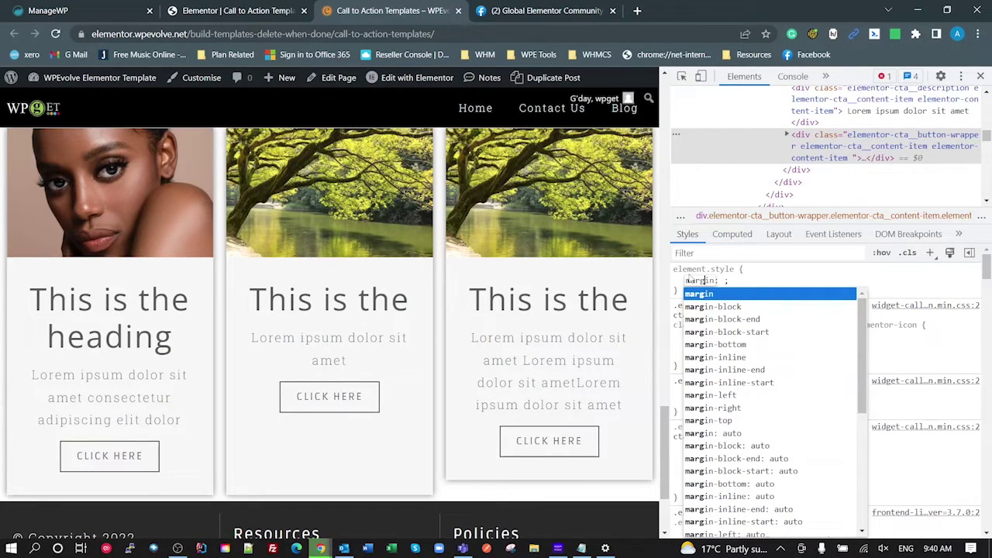
{"action": "key", "text": "Down"}
{"action": "key", "text": "Down"}
{"action": "key", "text": "Down"}
{"action": "key", "text": "Down"}
{"action": "key", "text": "Down"}
{"action": "key", "text": "Down"}
{"action": "key", "text": "Down"}
{"action": "key", "text": "Down"}
{"action": "key", "text": "Down"}
{"action": "key", "text": "Down"}
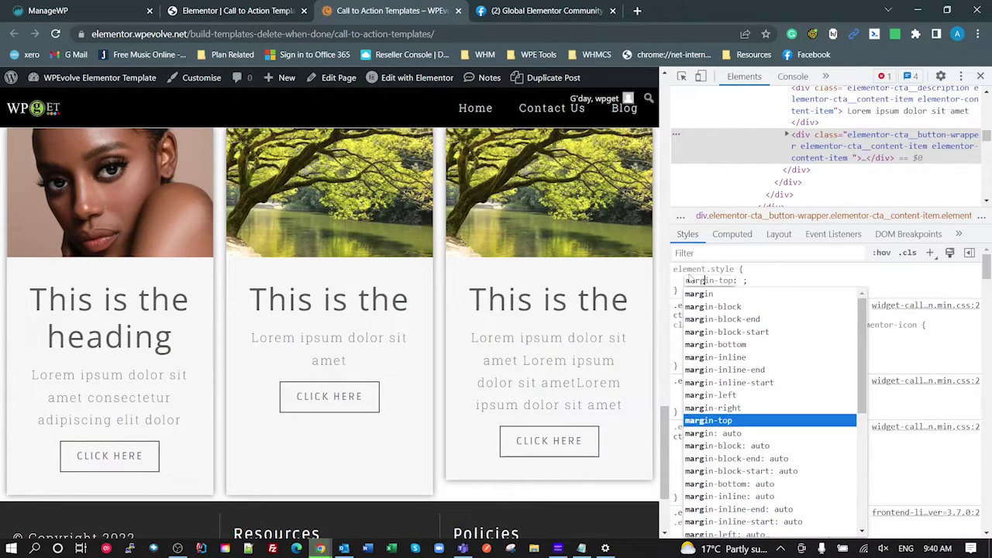
{"action": "key", "text": "Return"}
{"action": "type", "text": "auto"}
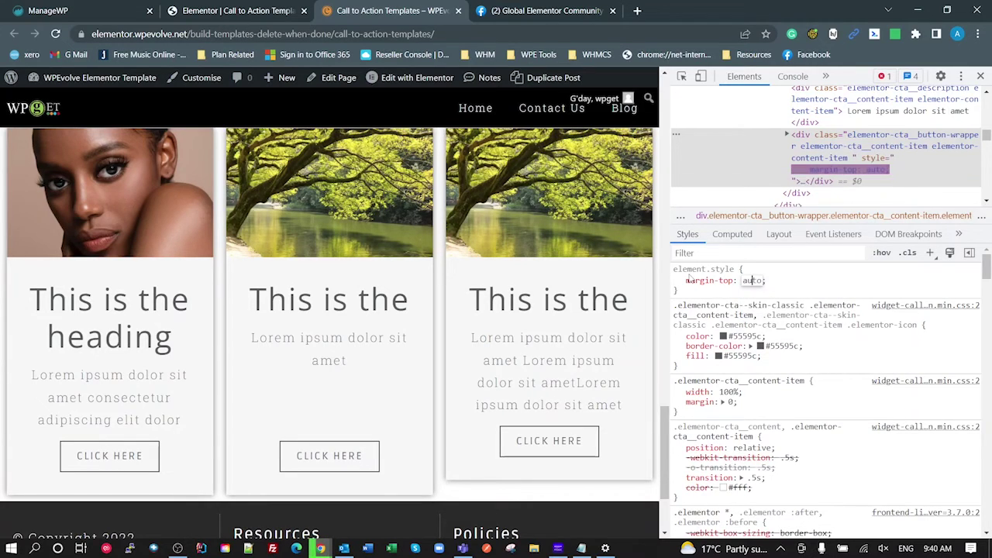
{"action": "key", "text": "Return"}
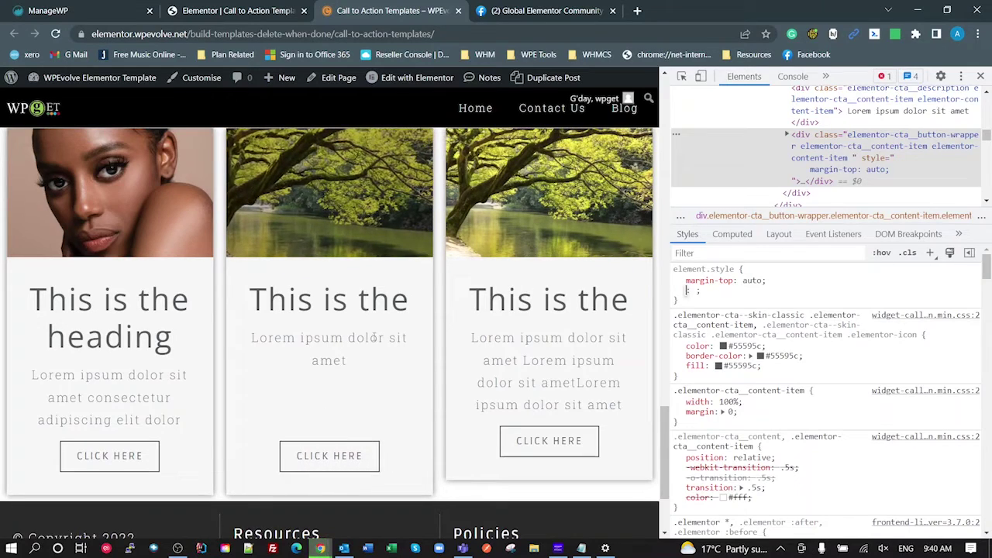
- In the Elementor editor, replace the section's Custom CSS with the copied height, column flex, flex-grow 1, flex-start and button-wrapper margin-top auto rules, and update the page
{"action": "left_click", "coordinate": [582, 548]}
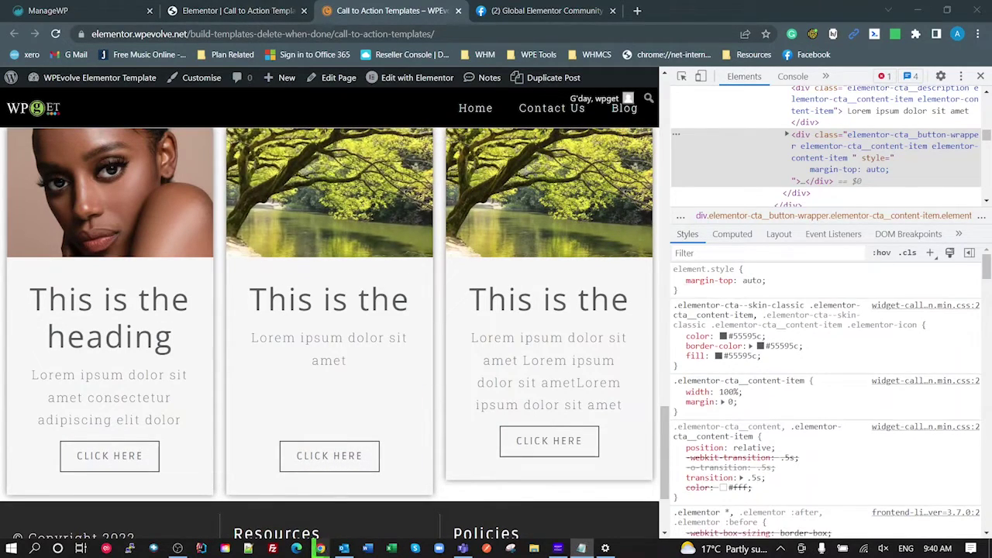
{"action": "left_click", "coordinate": [256, 11]}
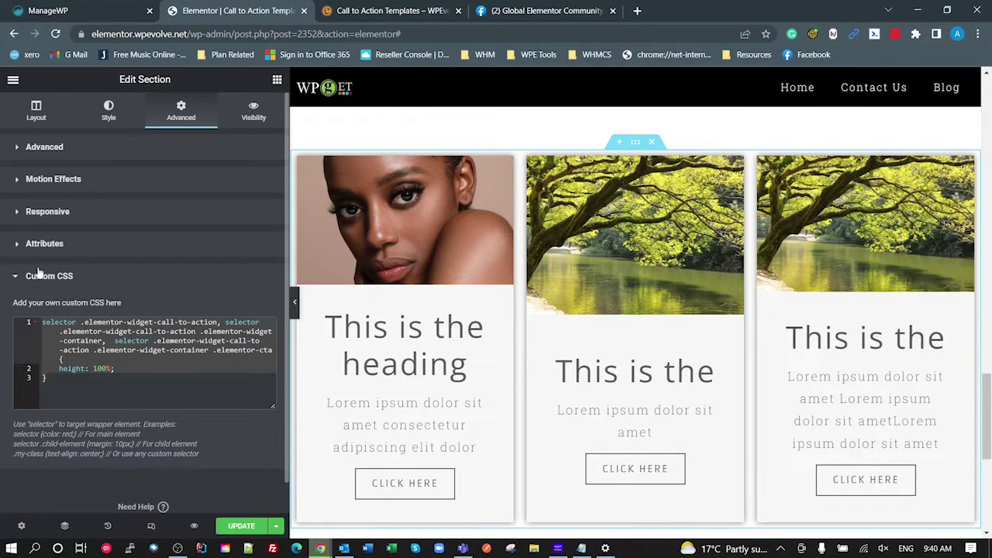
{"action": "key", "text": "ctrl+v"}
{"action": "left_click", "coordinate": [241, 526]}
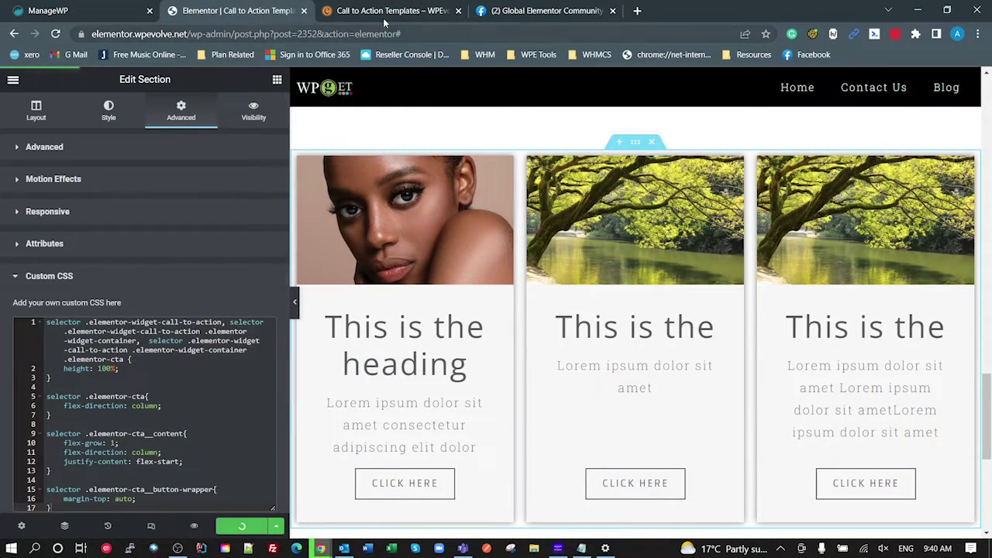
- Reload the live Call to Action Templates page to check the cards with the updated CSS
{"action": "key", "text": "ctrl+Tab"}
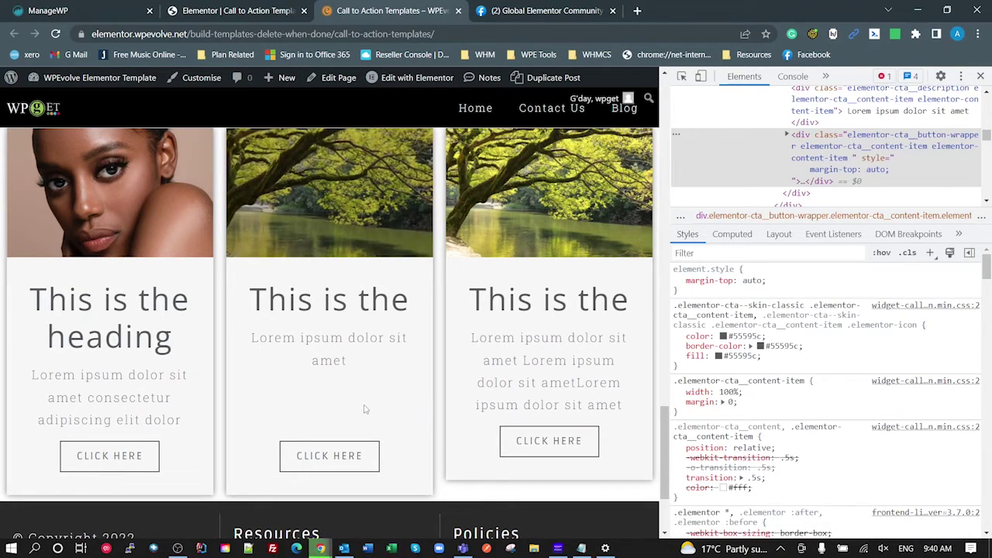
{"action": "key", "text": "F5"}
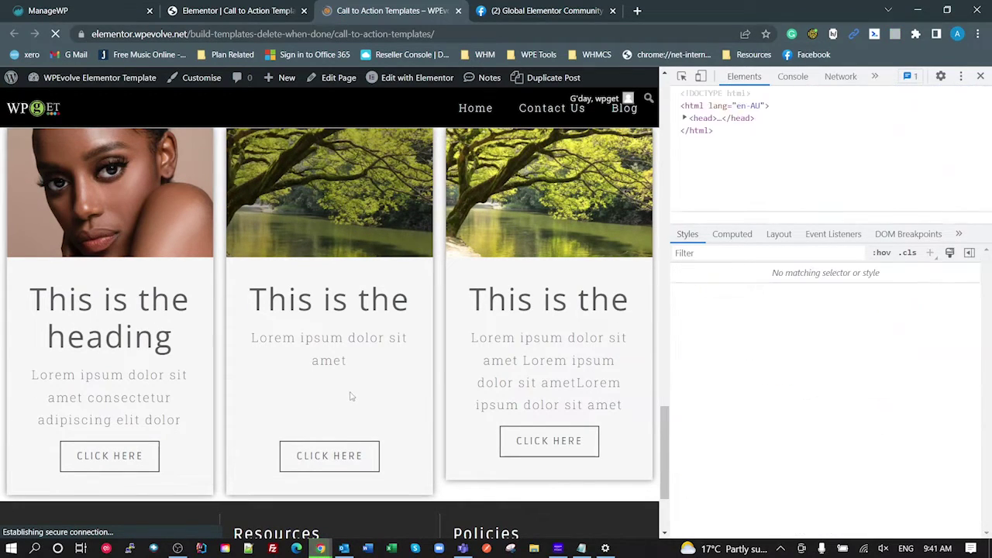